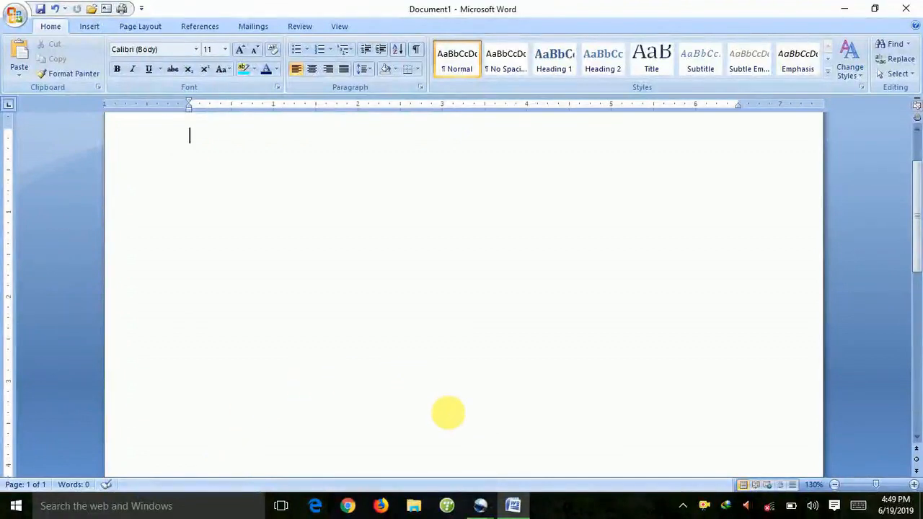
Insert the car picture from the New folder on the Desktop into the blank document.
scroll(270, 272, "up", 2)
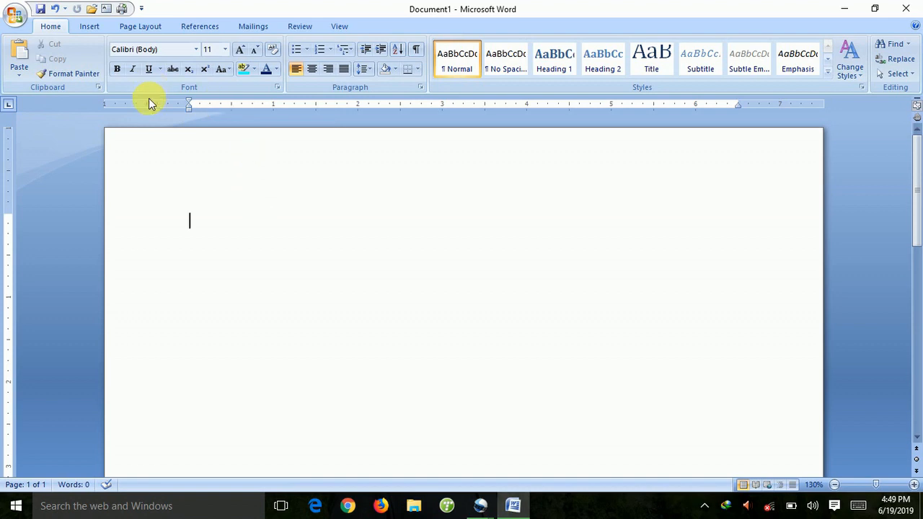
left_click(97, 30)
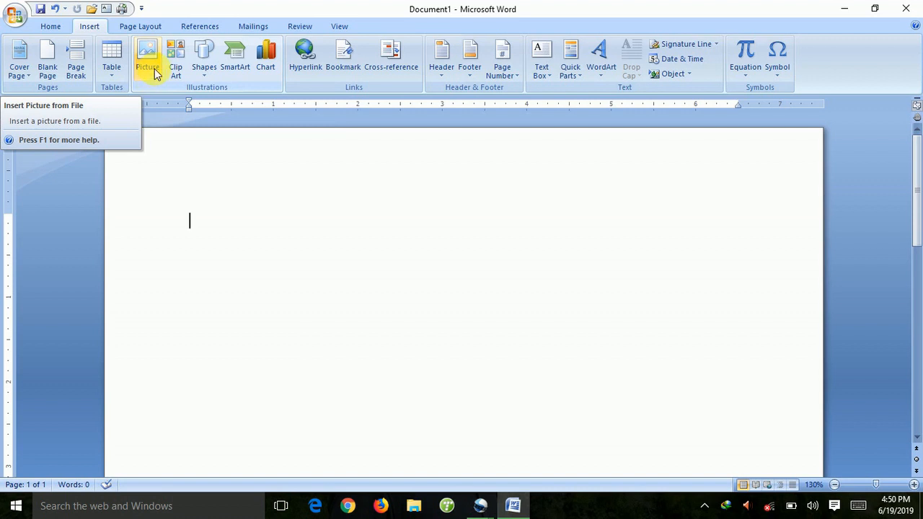
left_click(155, 69)
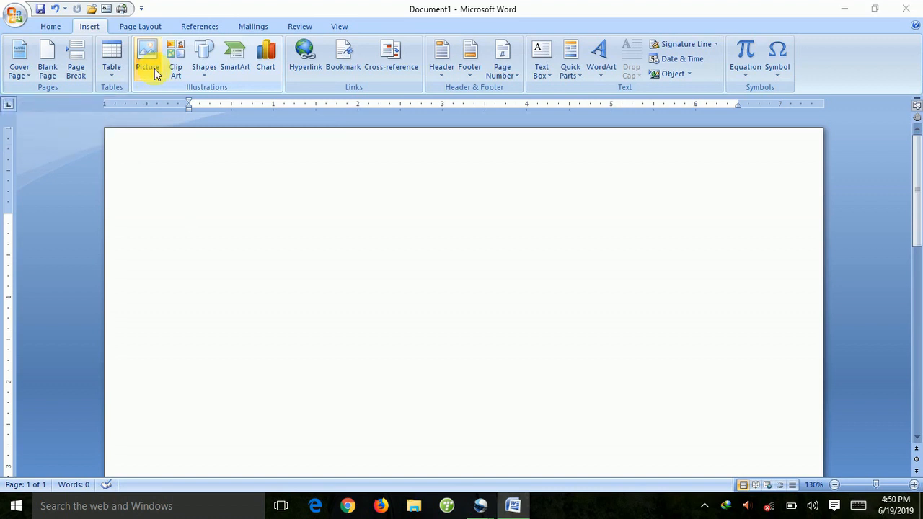
left_click(151, 93)
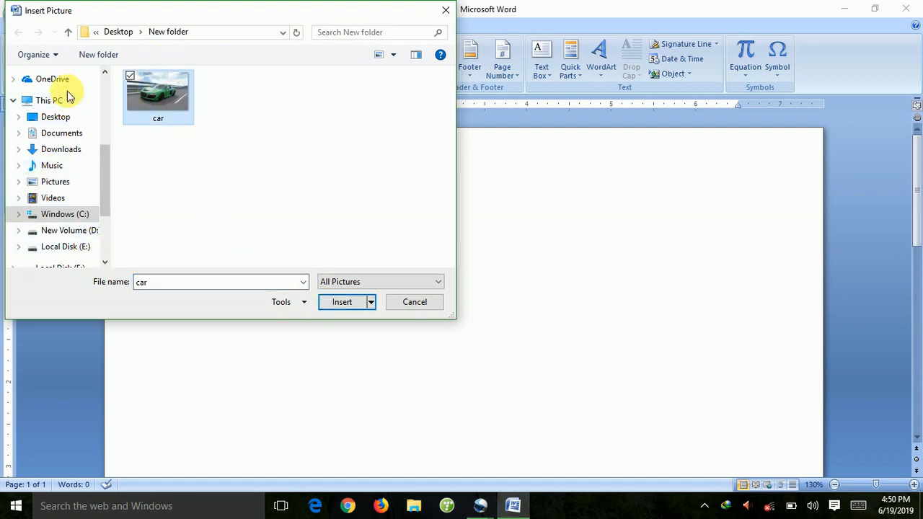
left_click(349, 304)
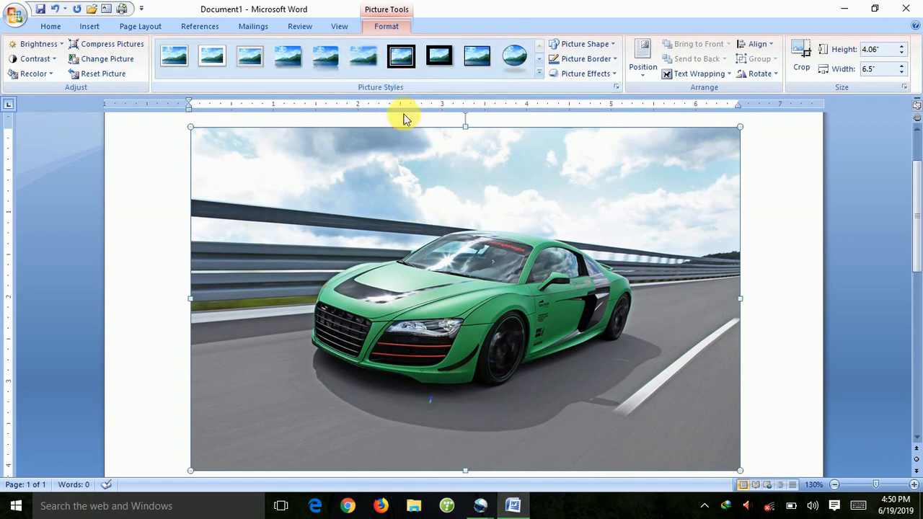
Apply the black-framed oval picture style to the car picture and widen it to about 7.07".
left_click(540, 73)
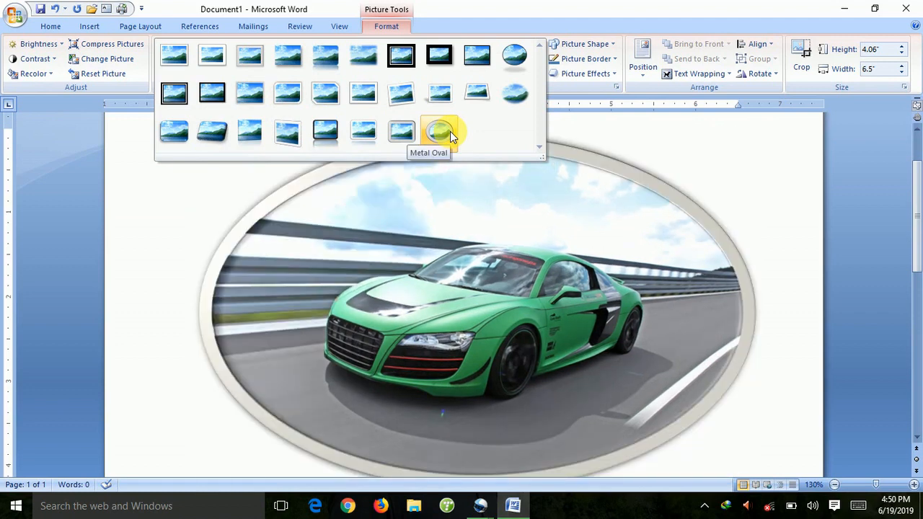
left_click(514, 59)
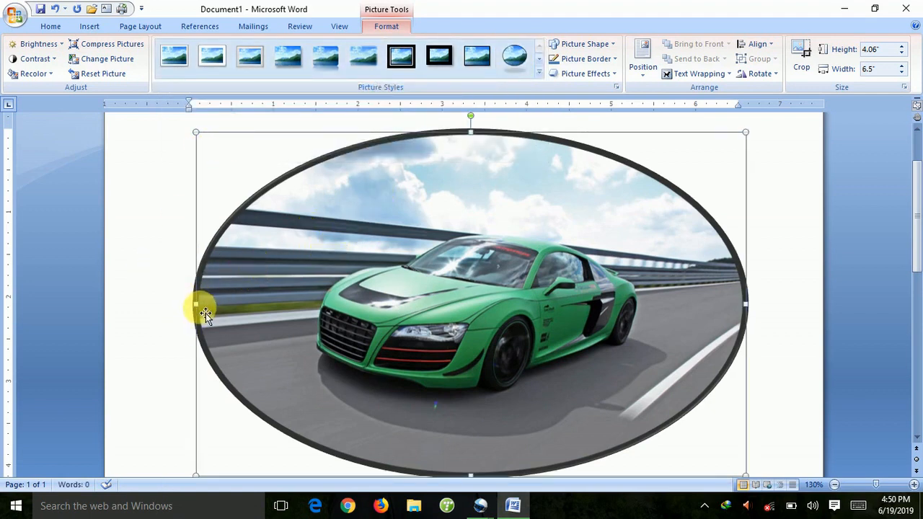
left_click_drag(202, 309, 149, 310)
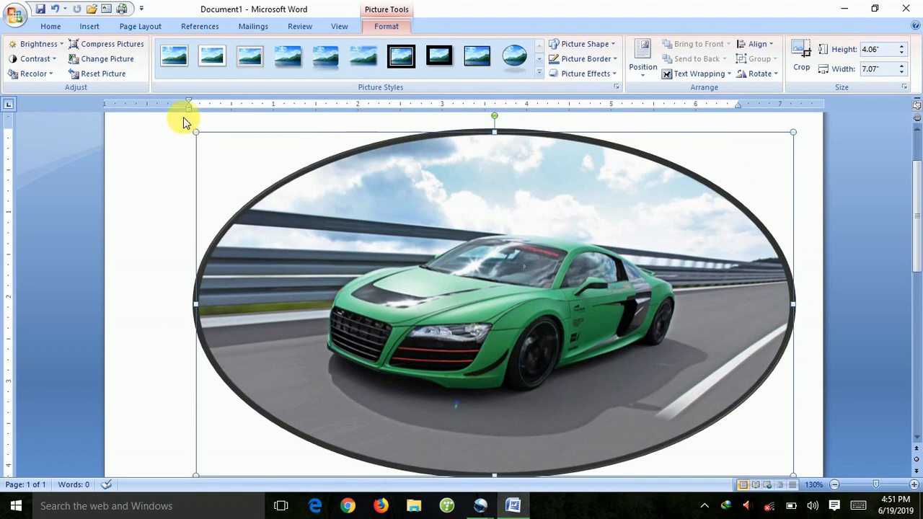
Extend the paragraph's left indent to about -0.6" and right indent to about 7", and widen the car picture to about 7.76".
left_click_drag(190, 109, 137, 115)
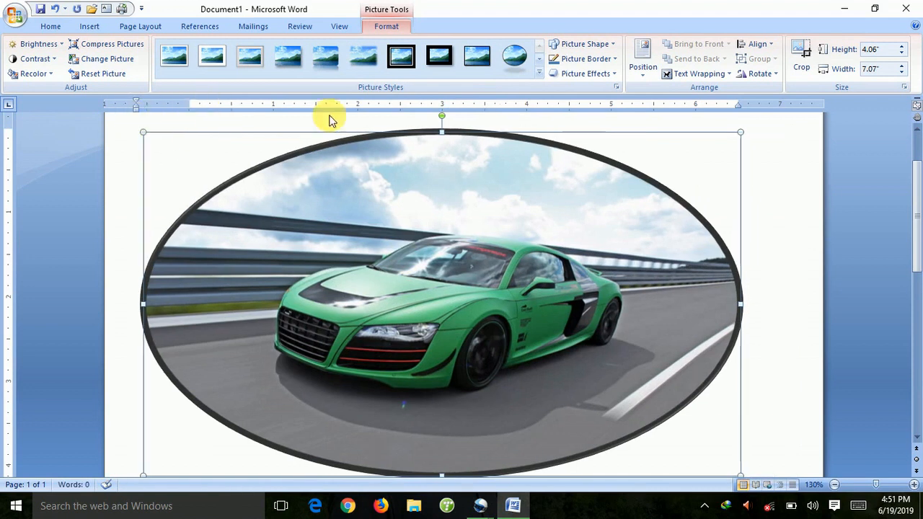
left_click_drag(738, 104, 784, 104)
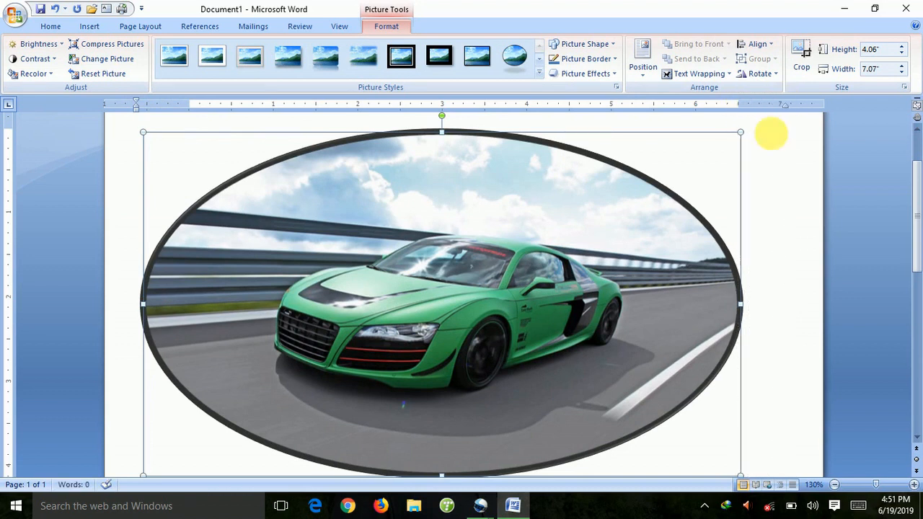
left_click_drag(741, 305, 799, 299)
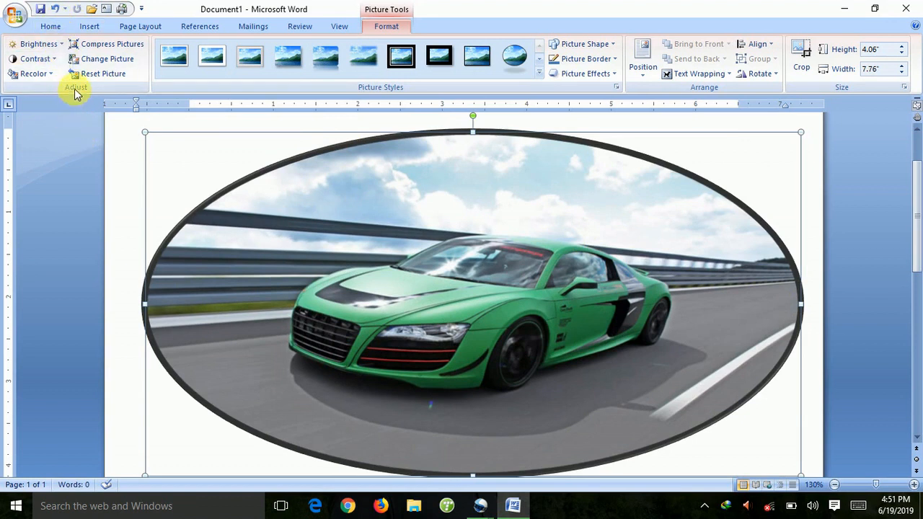
Try brightness levels of +20%, +40% and -10% on the car picture and restore it to 0% (Normal).
left_click(65, 46)
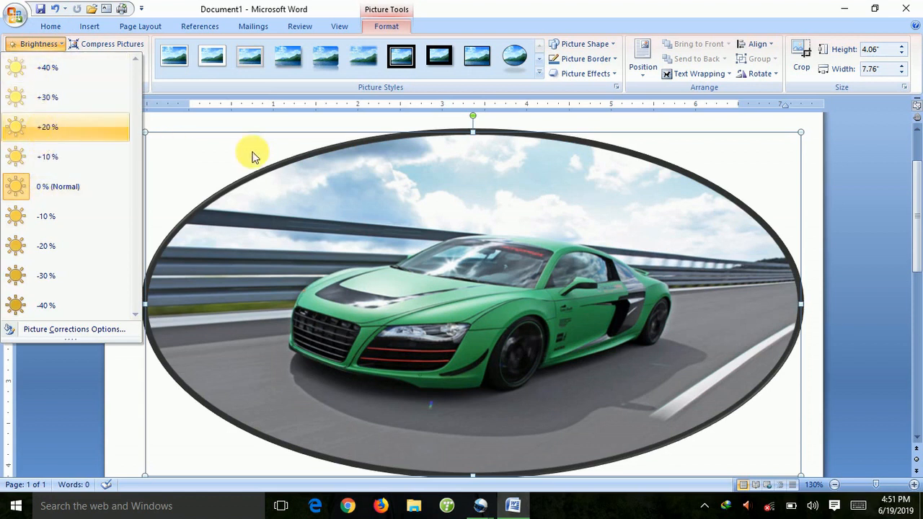
left_click(46, 133)
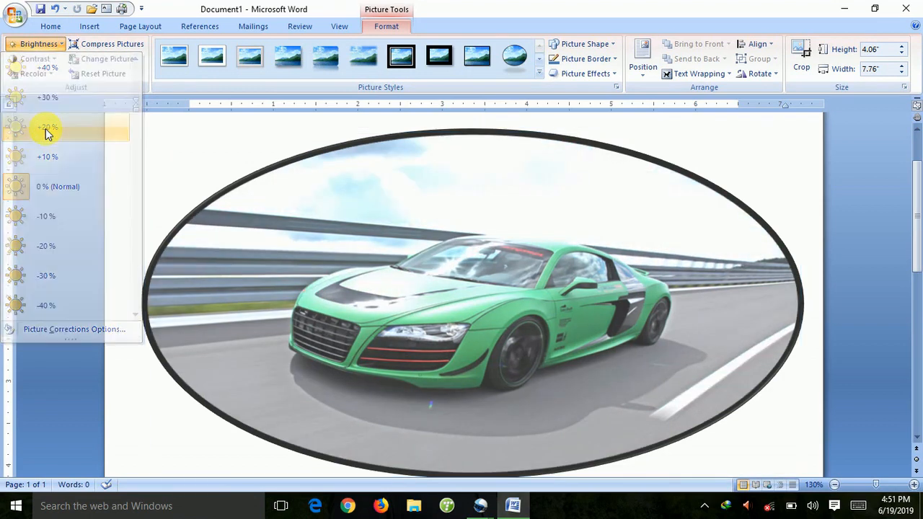
left_click(54, 44)
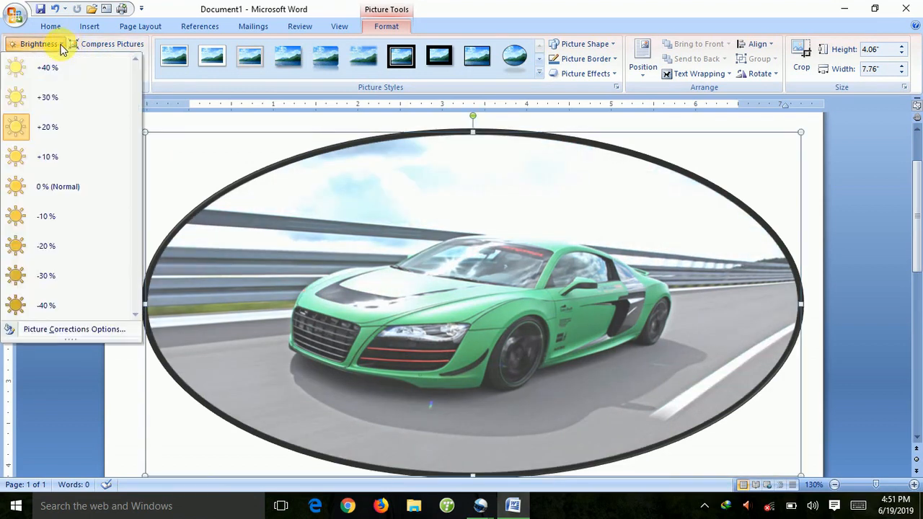
left_click(43, 68)
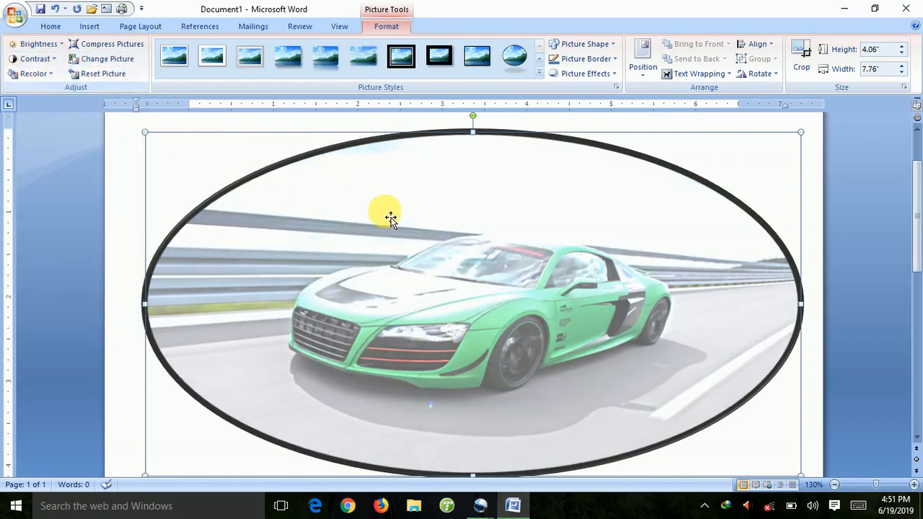
left_click(66, 45)
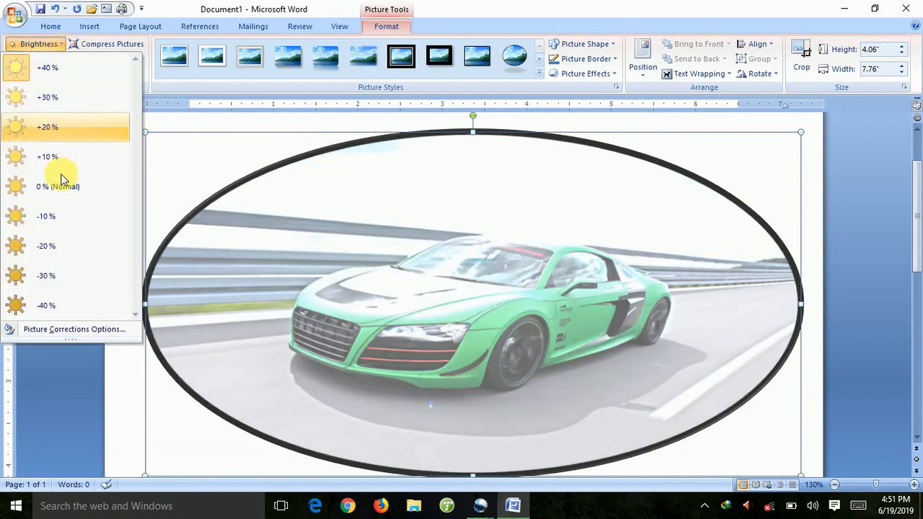
left_click(57, 224)
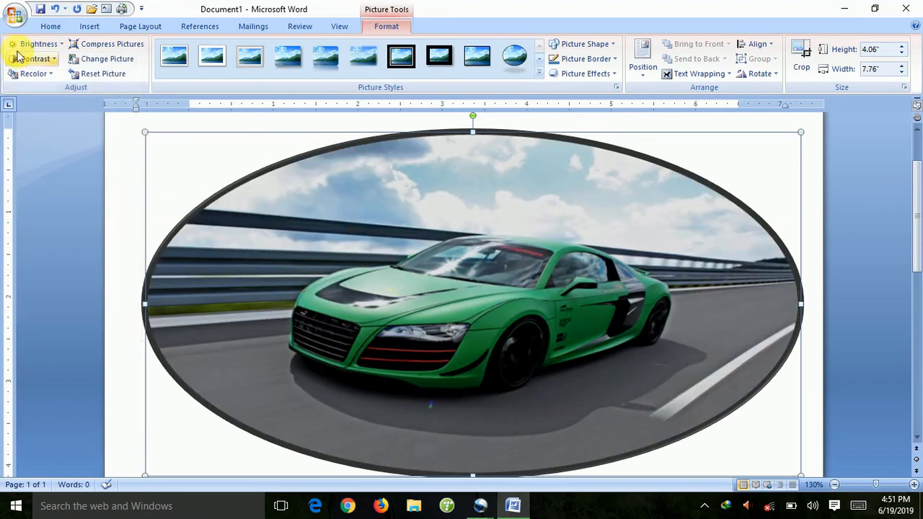
left_click(61, 44)
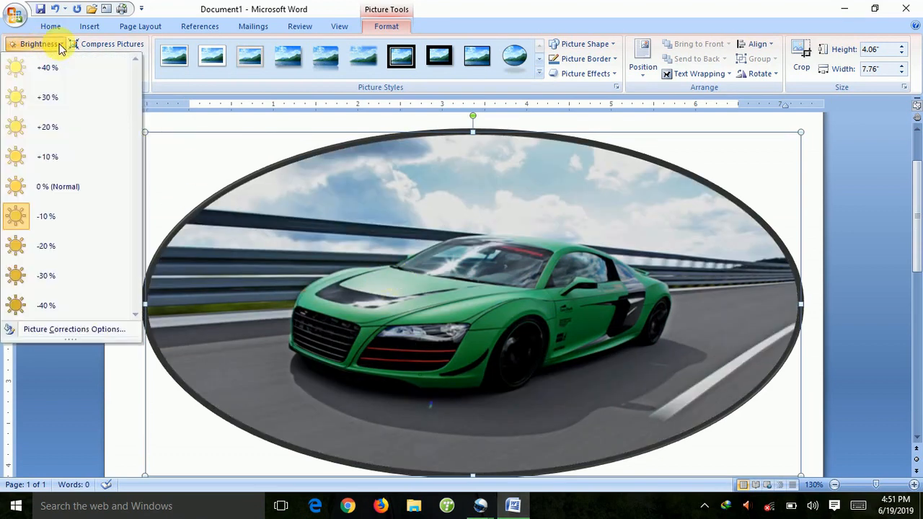
left_click(45, 186)
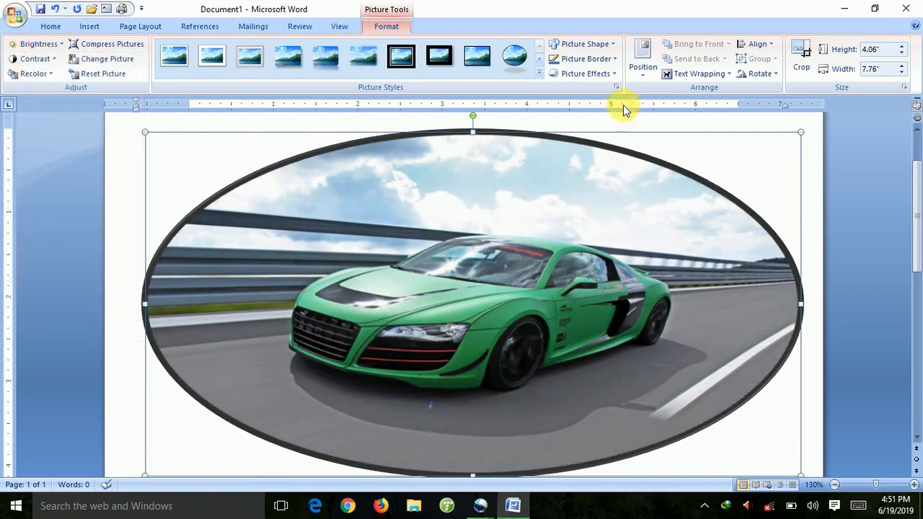
Try contrast levels of +20% and -20% on the car picture and set its contrast to +40%.
left_click(51, 59)
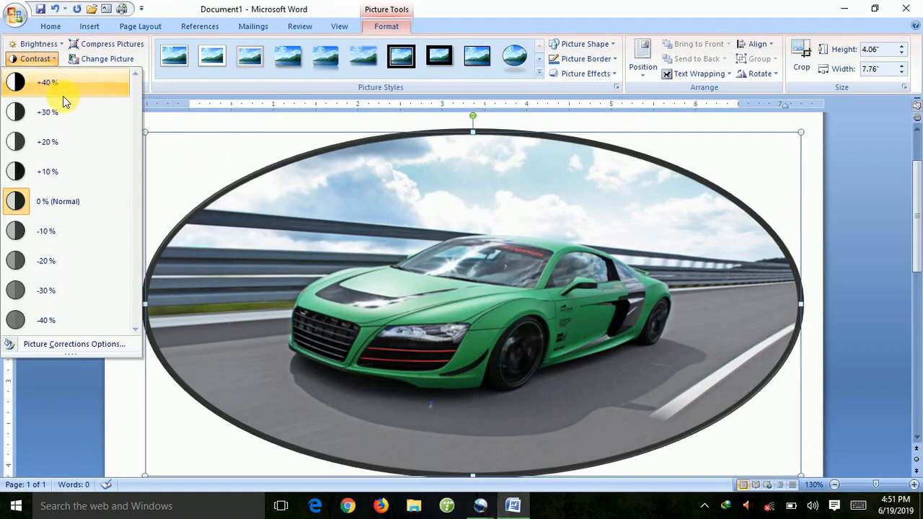
left_click(51, 144)
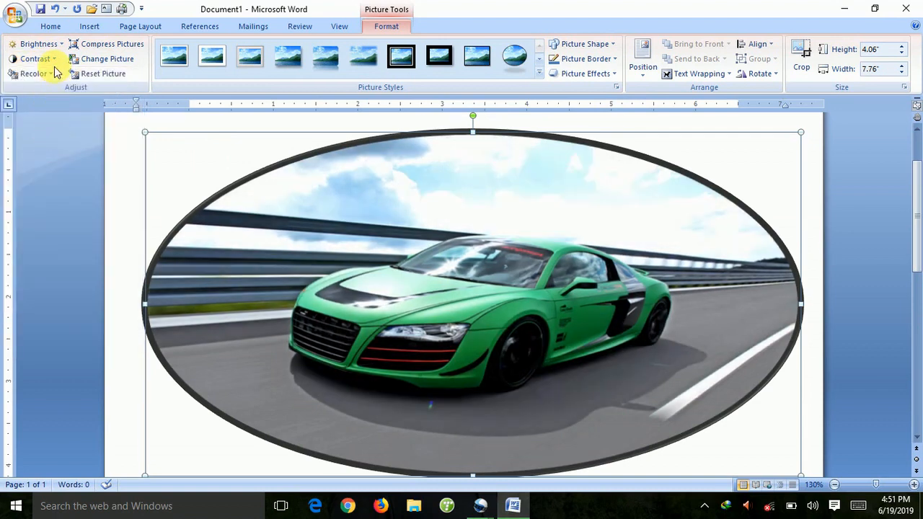
left_click(56, 61)
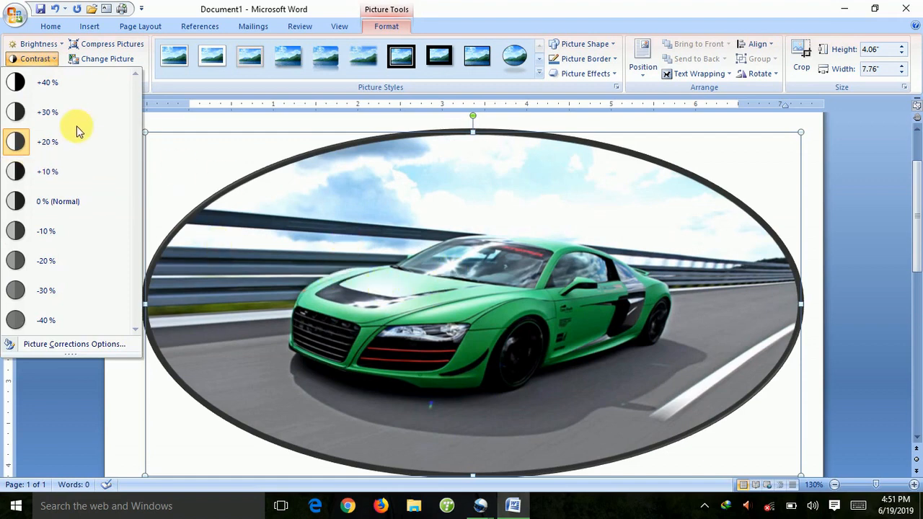
left_click(49, 92)
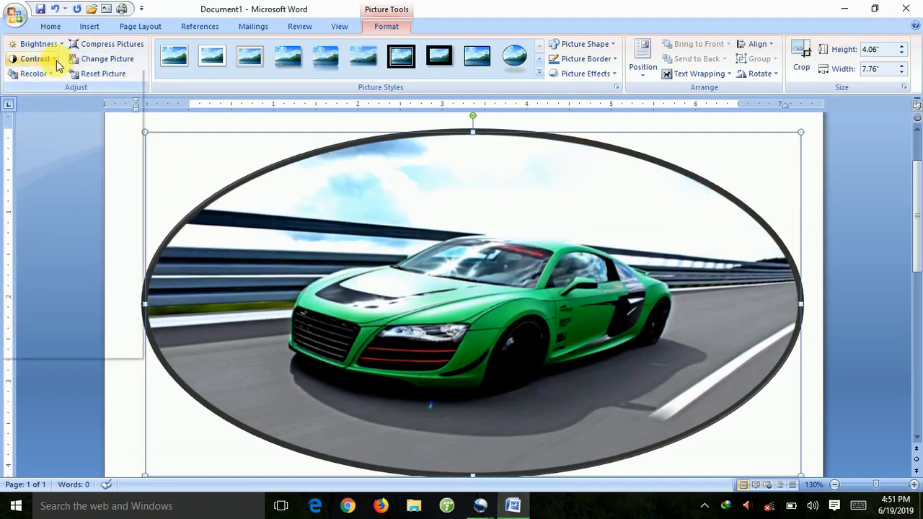
left_click(29, 58)
left_click(25, 262)
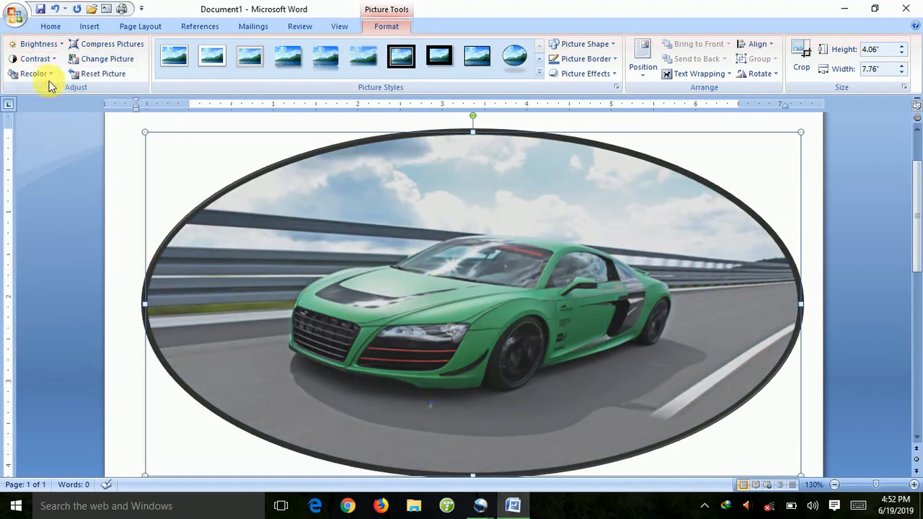
left_click(33, 58)
left_click(34, 93)
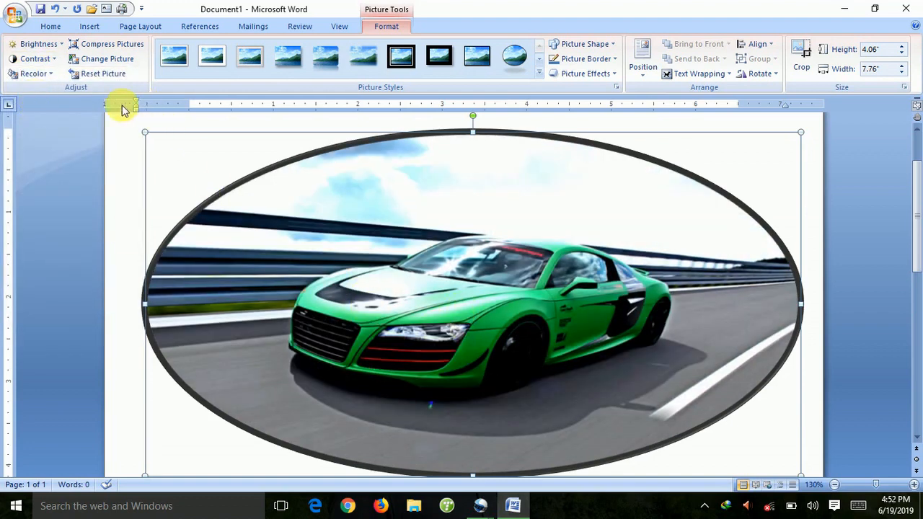
Try recoloring the car picture with the aqua and orange dark variations.
left_click(52, 75)
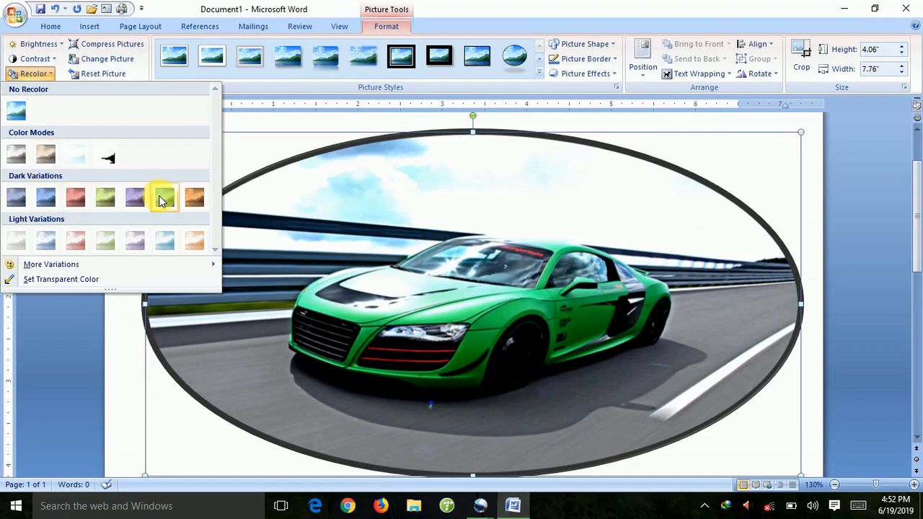
key("Escape")
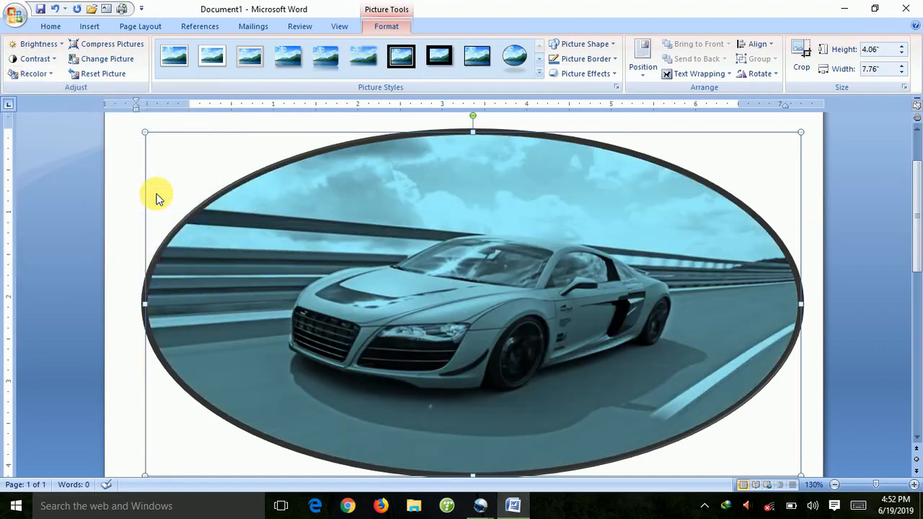
left_click(53, 76)
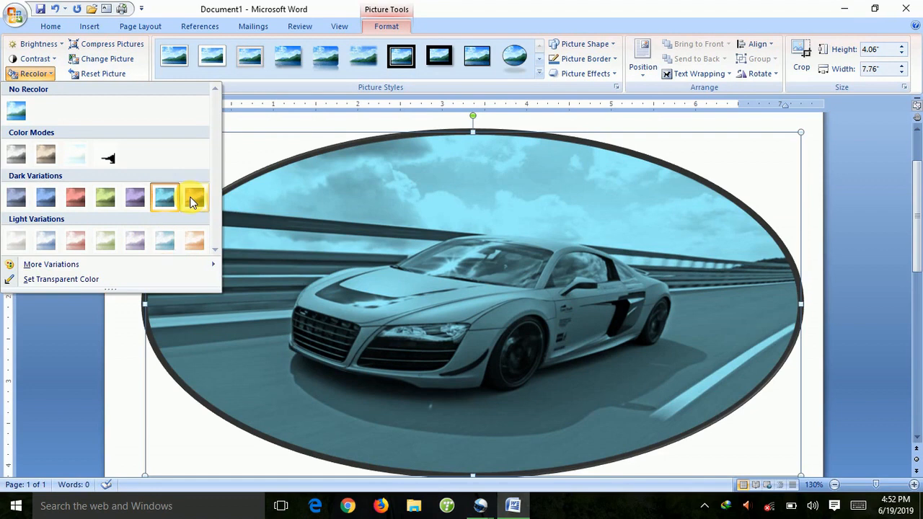
left_click(193, 202)
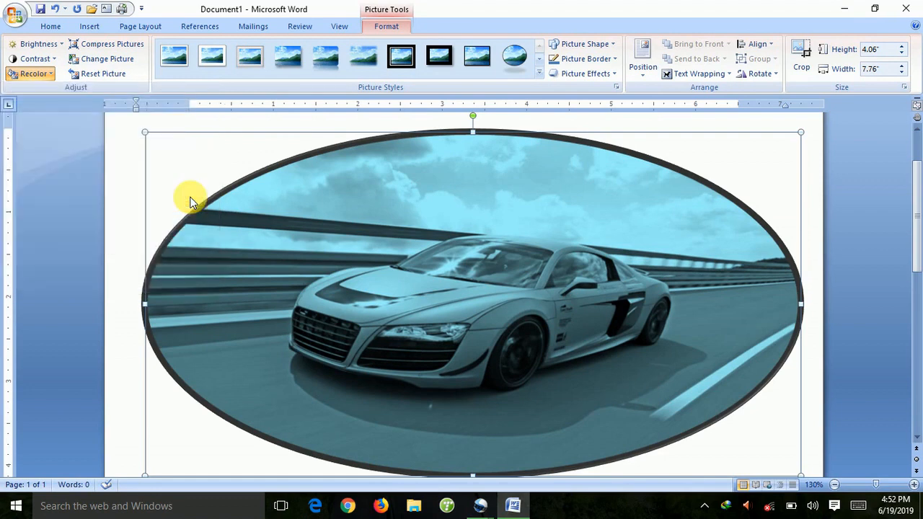
Recolor the car picture with the standard dark blue from the additional color variations.
left_click(33, 73)
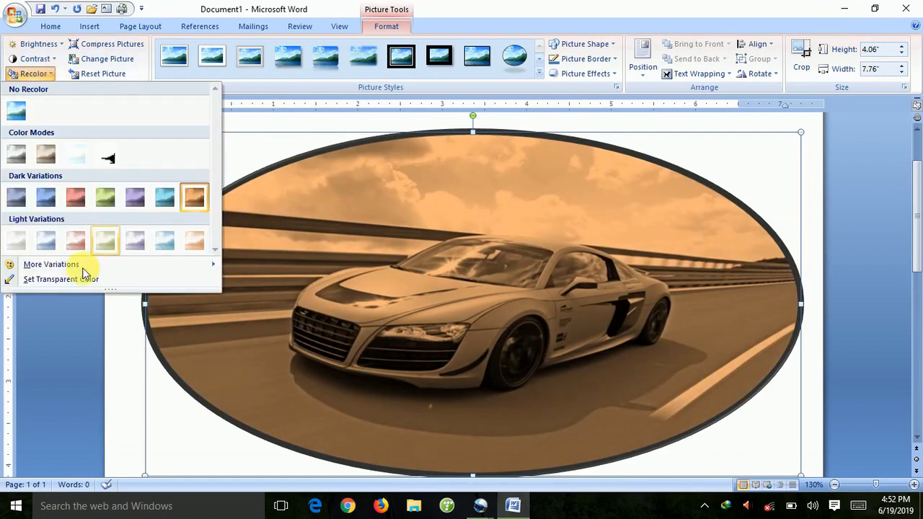
mouse_move(78, 266)
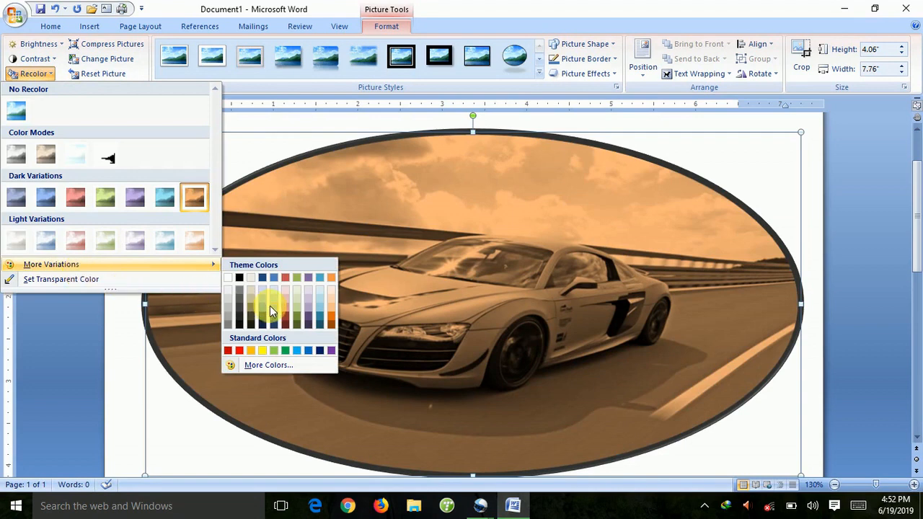
left_click(320, 351)
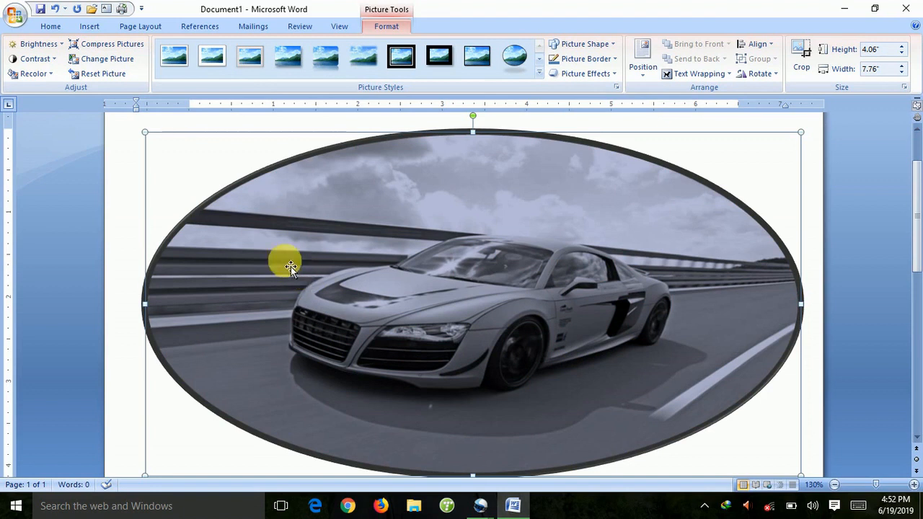
Compress the car picture with the compression applied to selected pictures only.
left_click(125, 51)
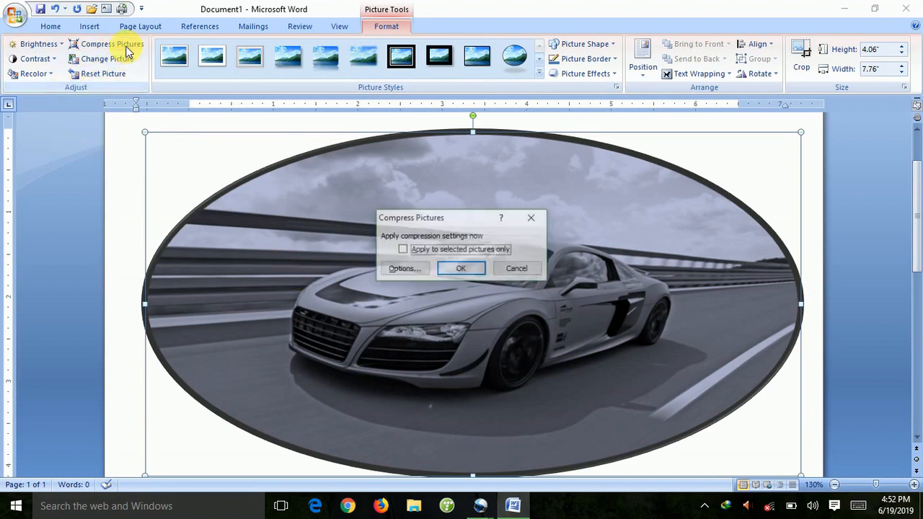
left_click(403, 251)
left_click(461, 269)
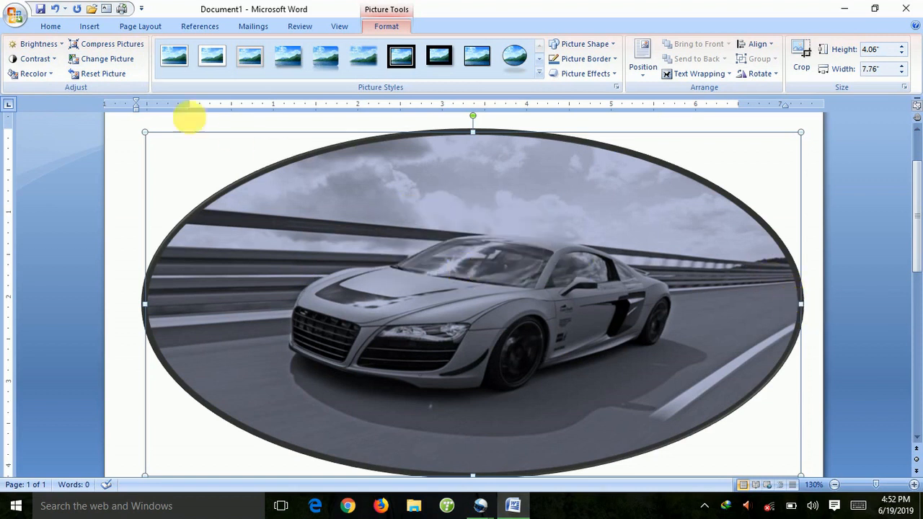
Compress only the selected car picture with the target output set to Screen (150 ppi).
left_click(112, 48)
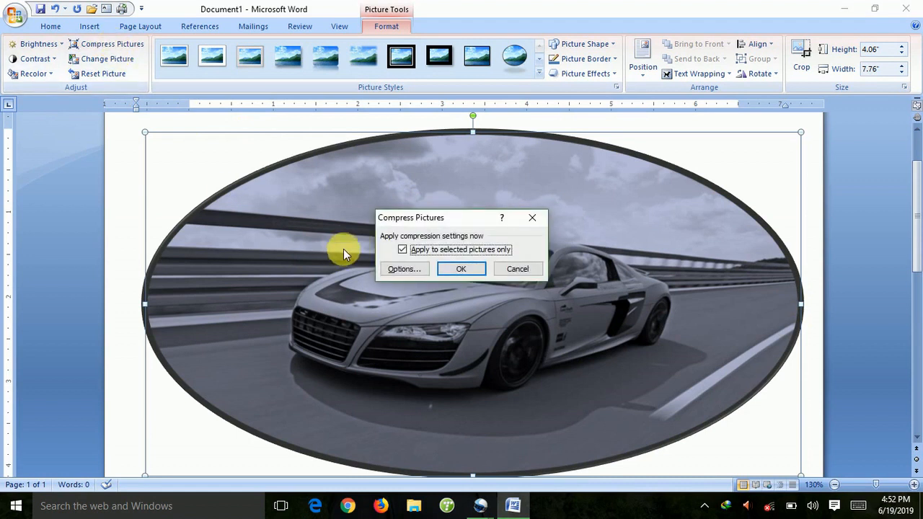
left_click(401, 249)
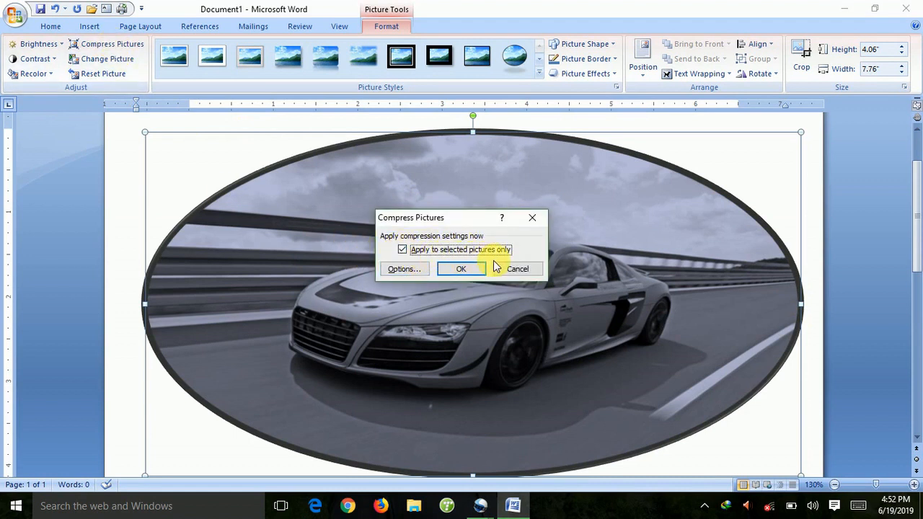
left_click(412, 267)
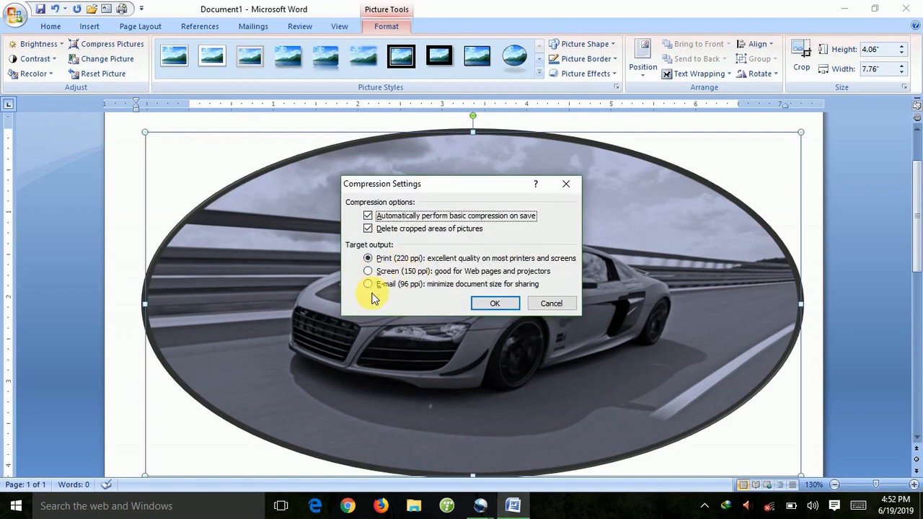
left_click(378, 273)
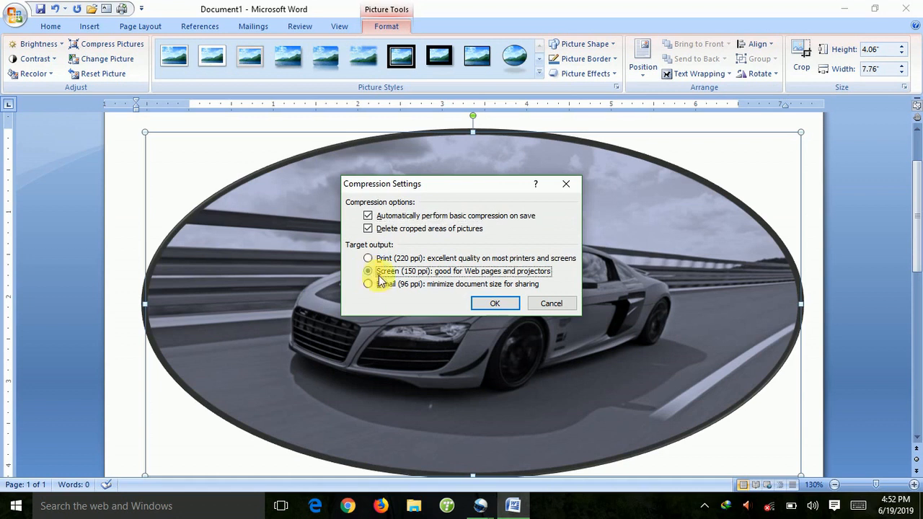
left_click(495, 301)
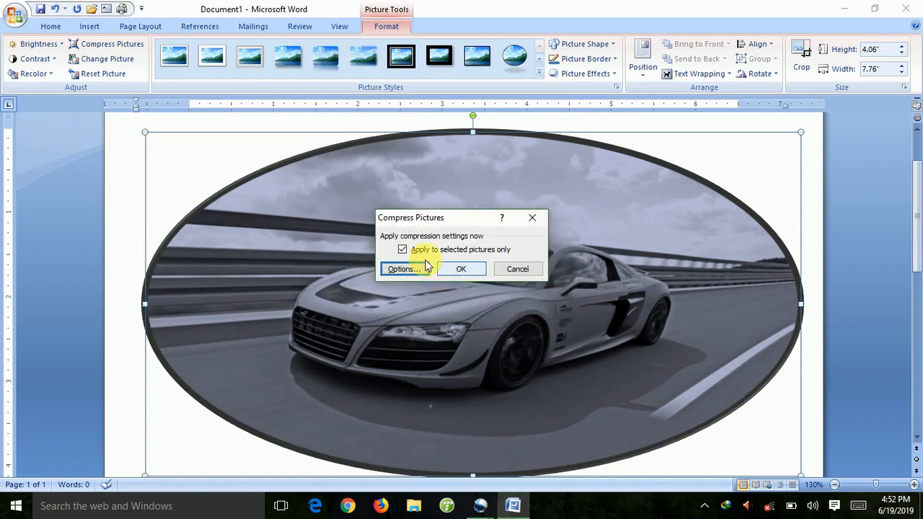
left_click(455, 271)
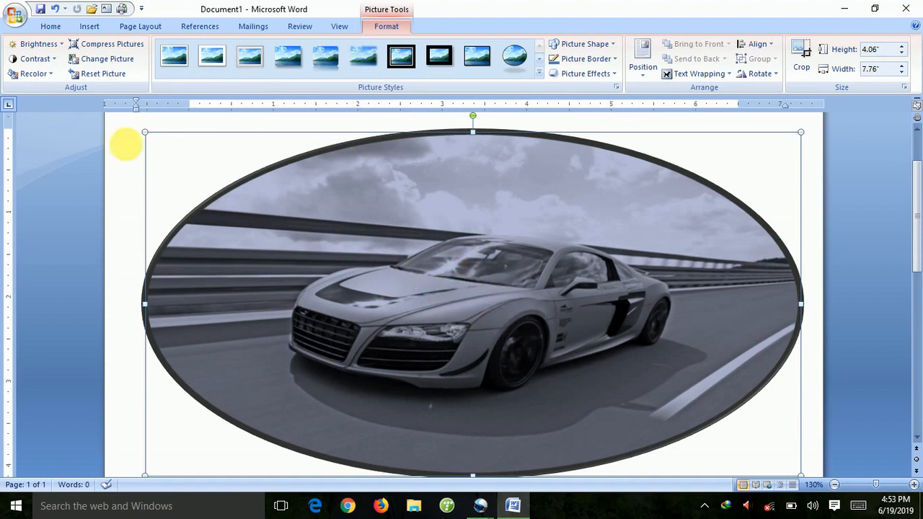
Compress only the selected car picture with the target output set to E-mail (96 ppi).
left_click(115, 44)
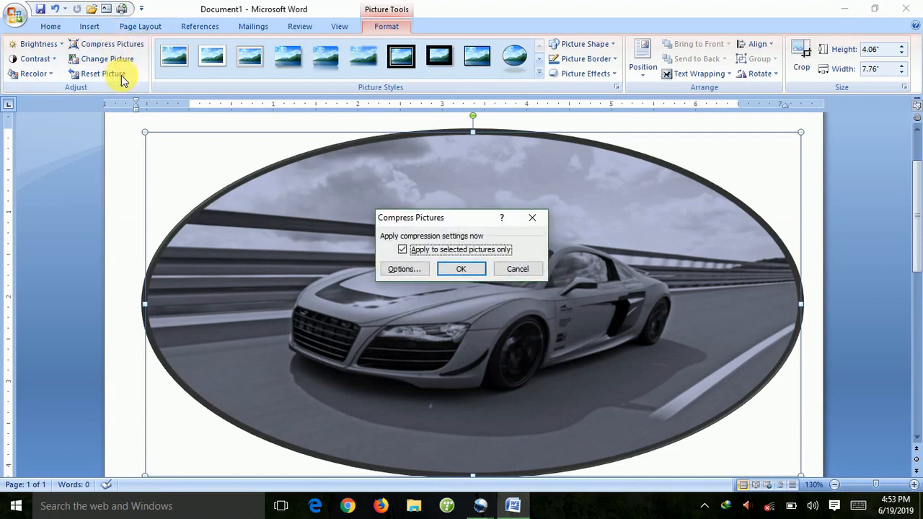
left_click(402, 269)
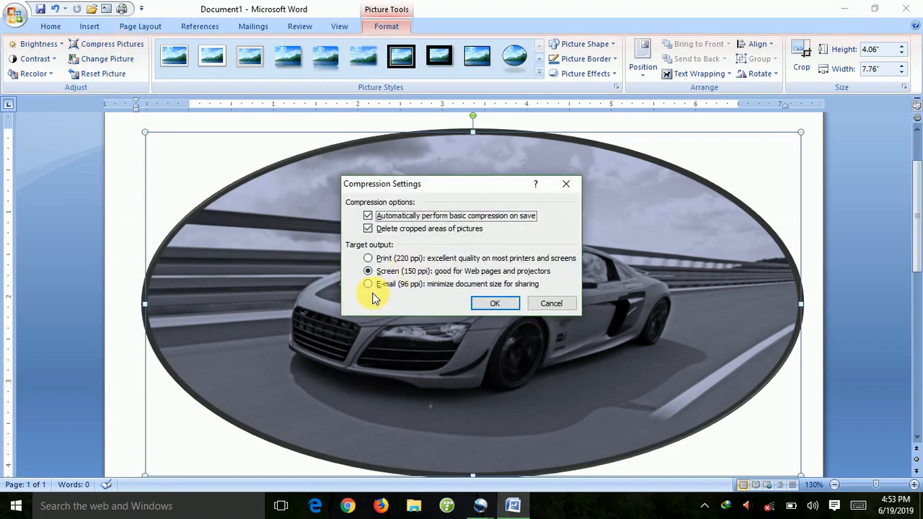
left_click(373, 284)
left_click(496, 304)
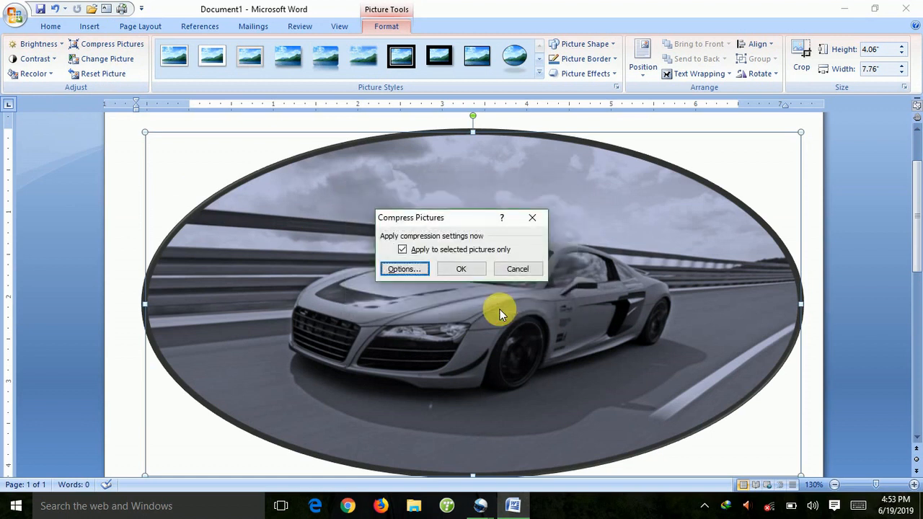
left_click(463, 269)
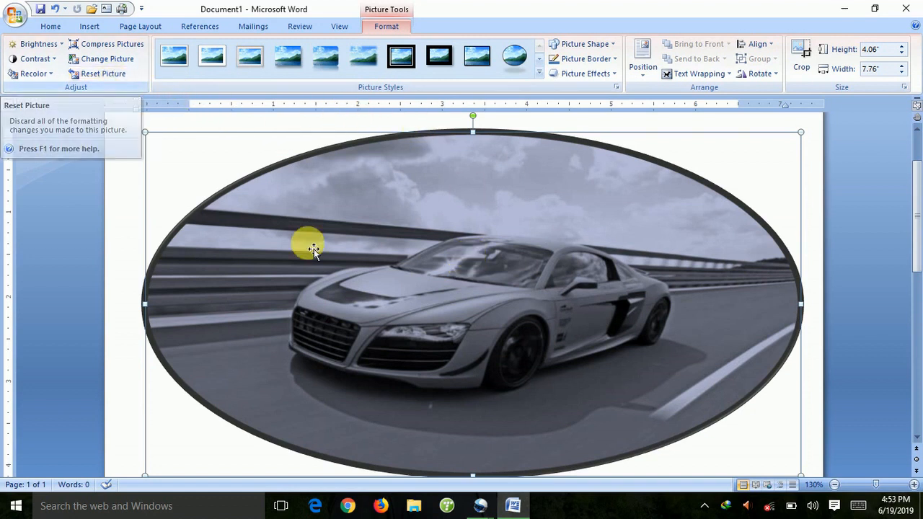
Reset the car picture's formatting and change its shape, trying the pentagon and settling on the smiley face.
left_click(119, 76)
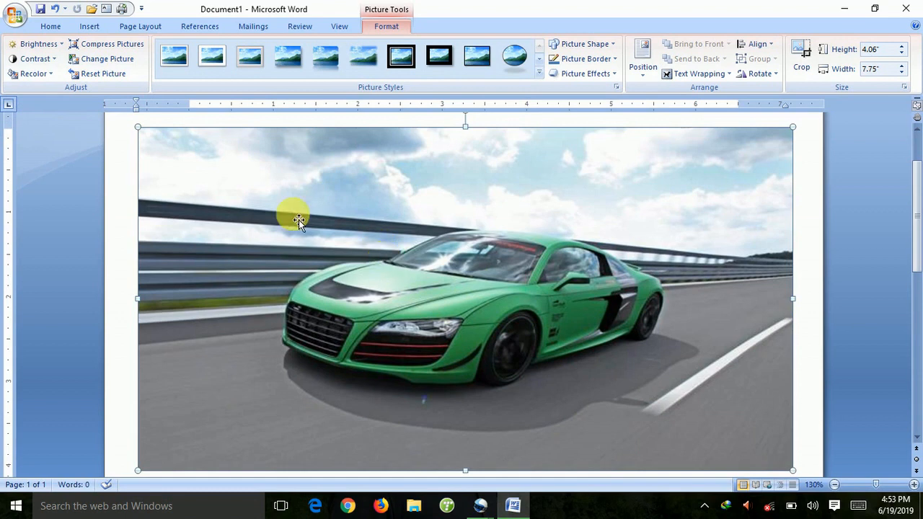
left_click(613, 45)
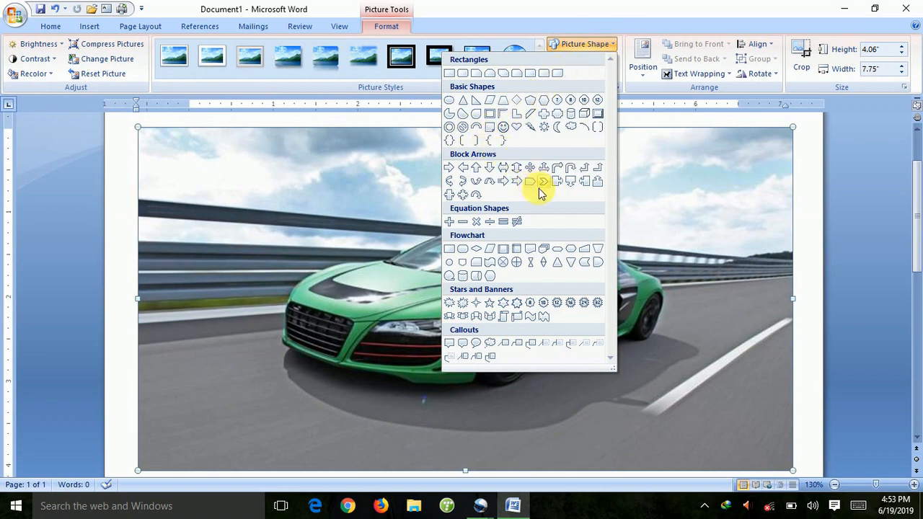
left_click(531, 100)
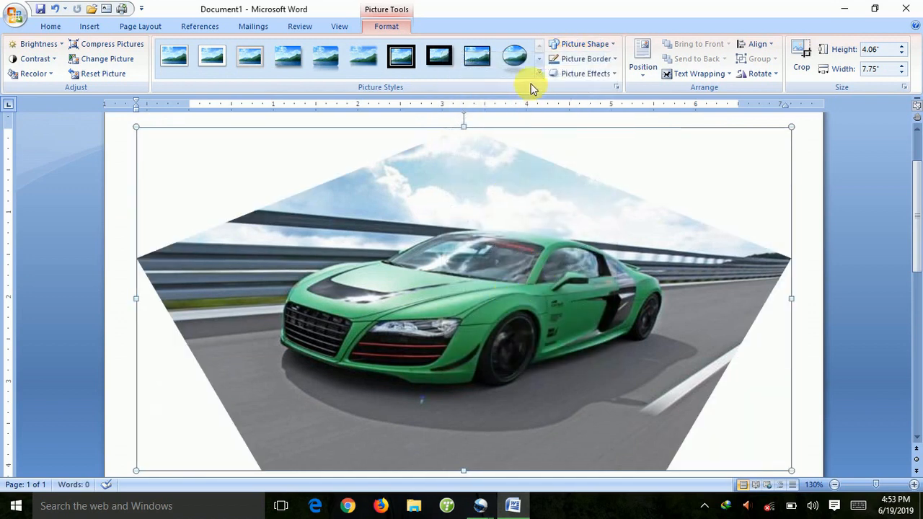
left_click(612, 47)
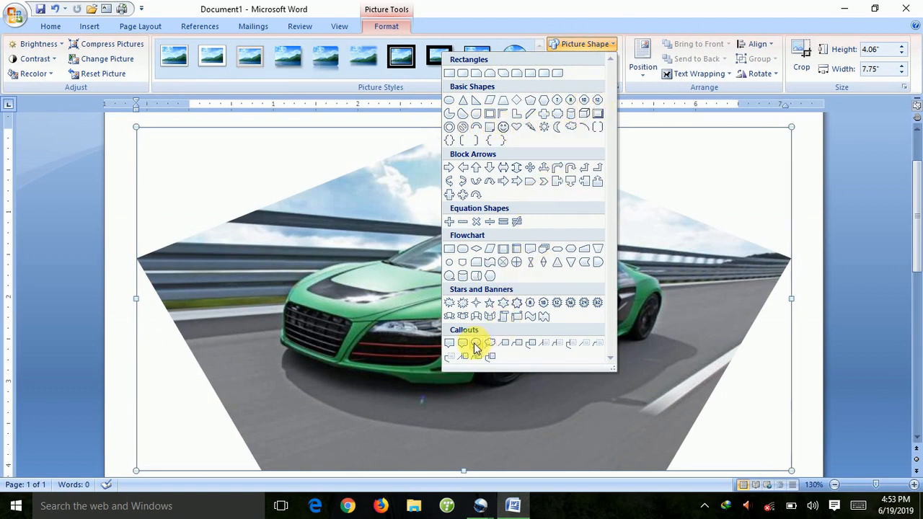
left_click(502, 132)
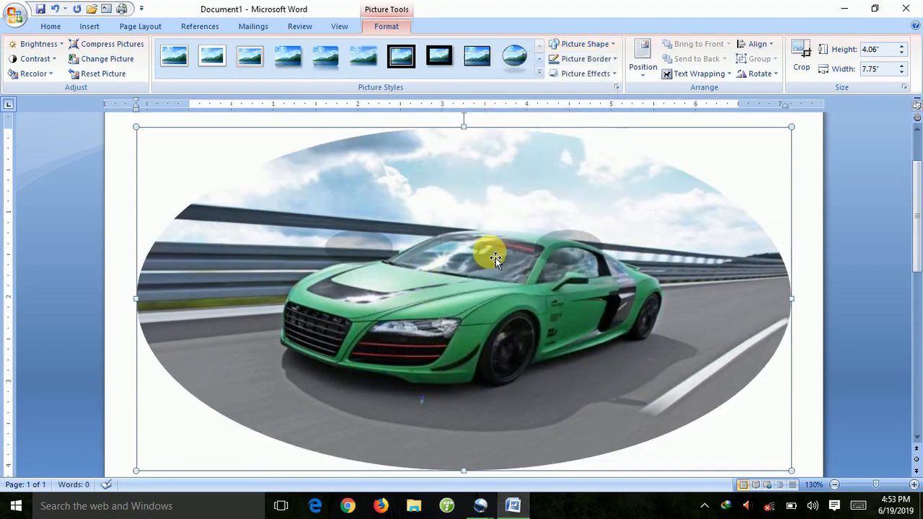
Give the smiley-shaped car picture a border with a weight of 4½ pt.
left_click(610, 60)
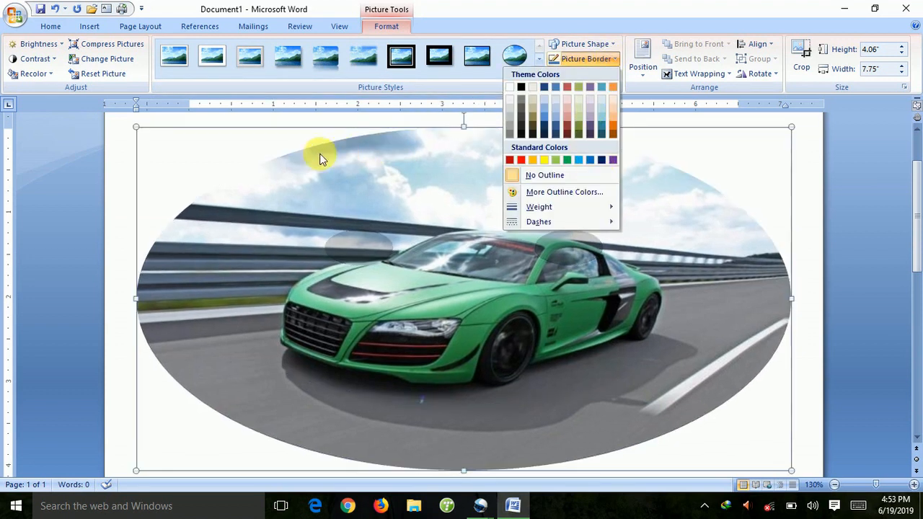
left_click(613, 62)
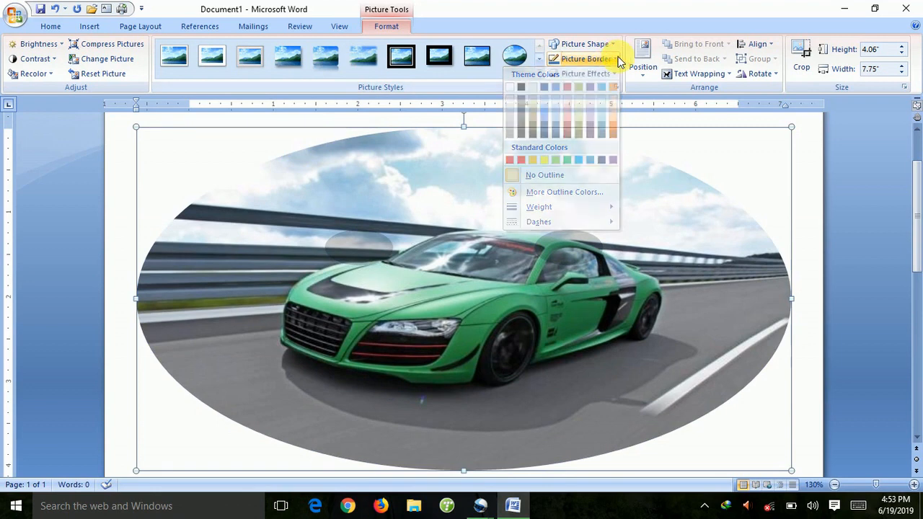
left_click(612, 63)
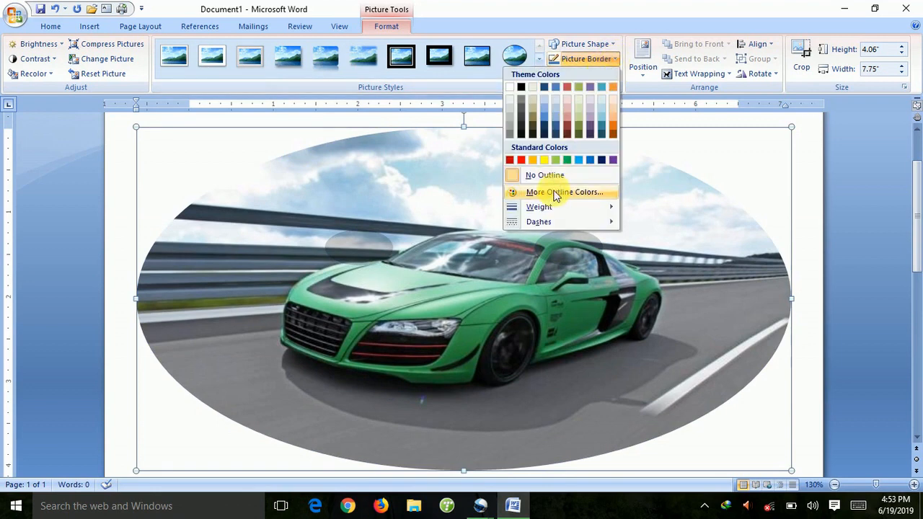
mouse_move(542, 208)
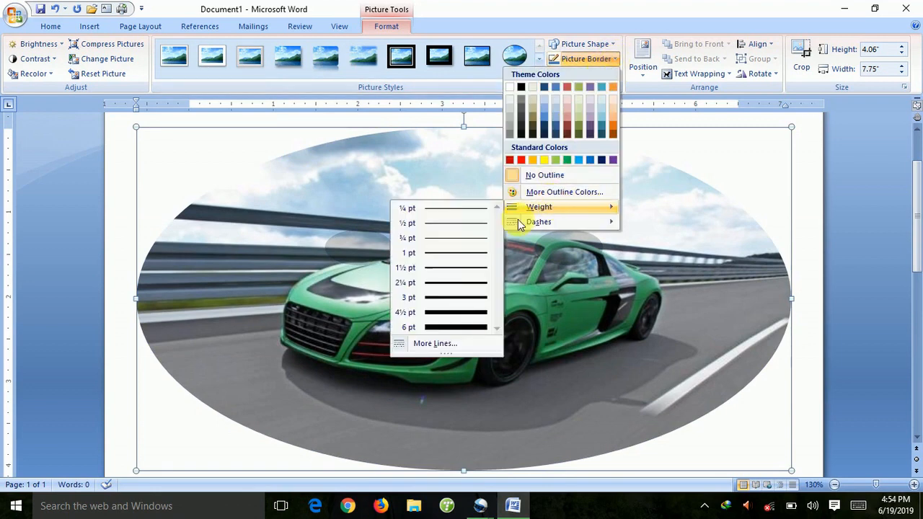
left_click(459, 317)
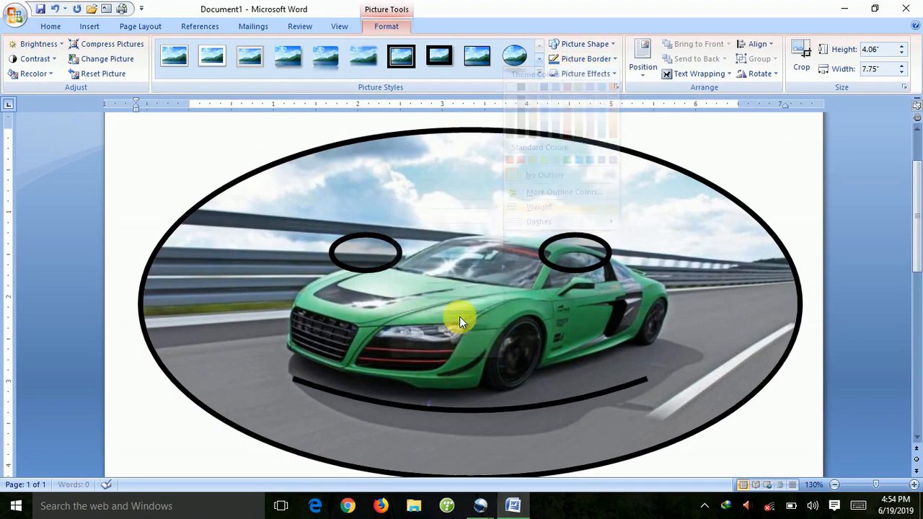
Color the car picture's border with the standard red.
left_click(586, 60)
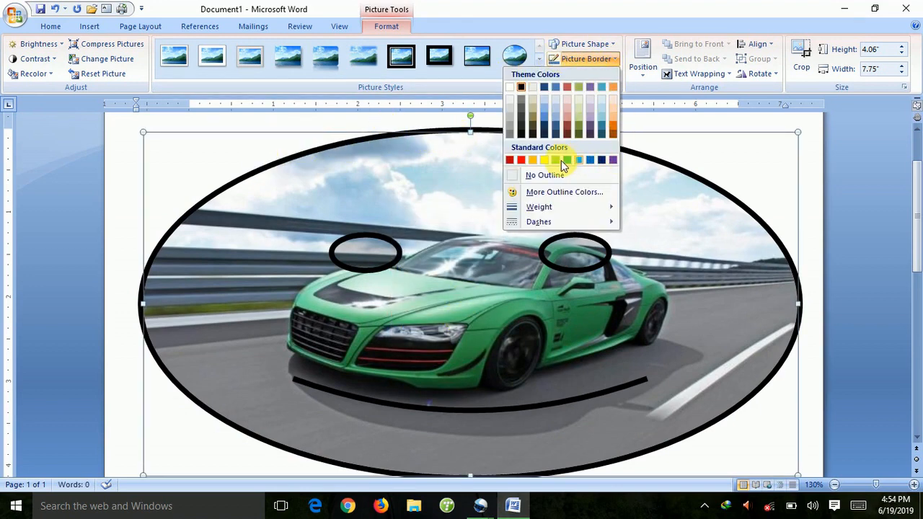
left_click(522, 159)
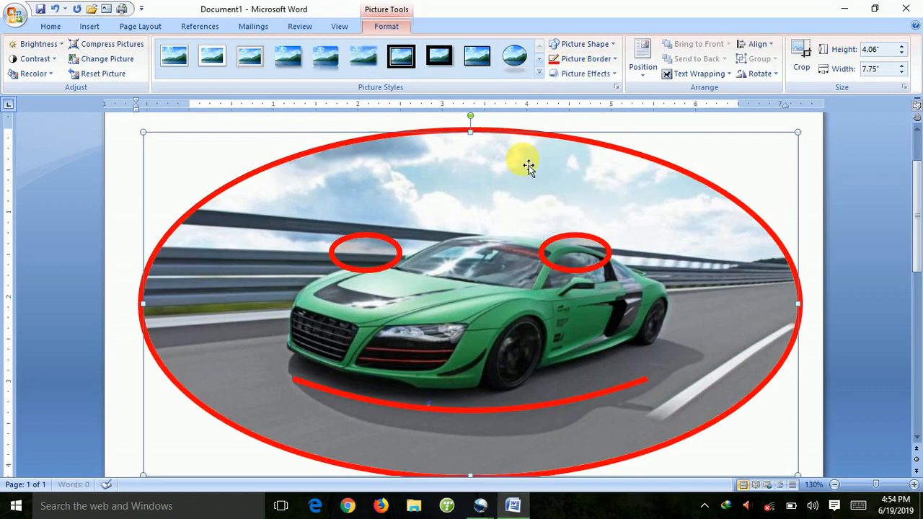
left_click(614, 59)
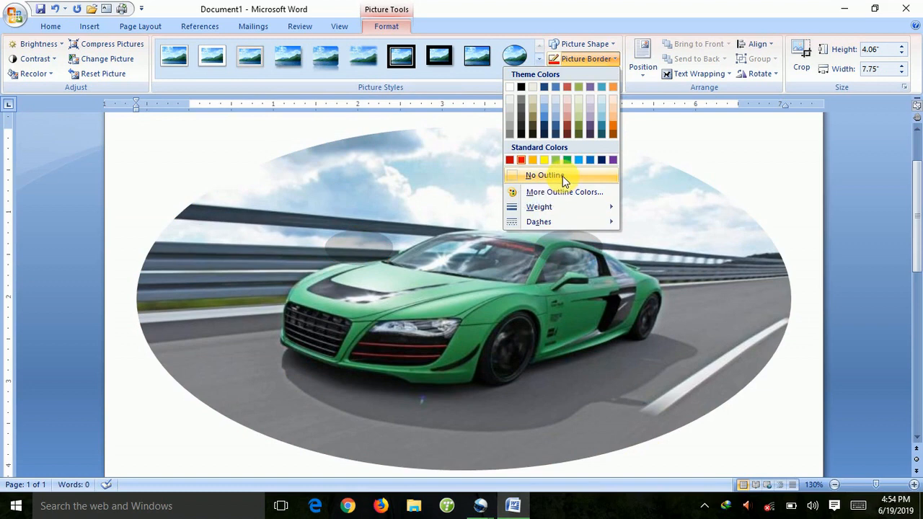
left_click(679, 150)
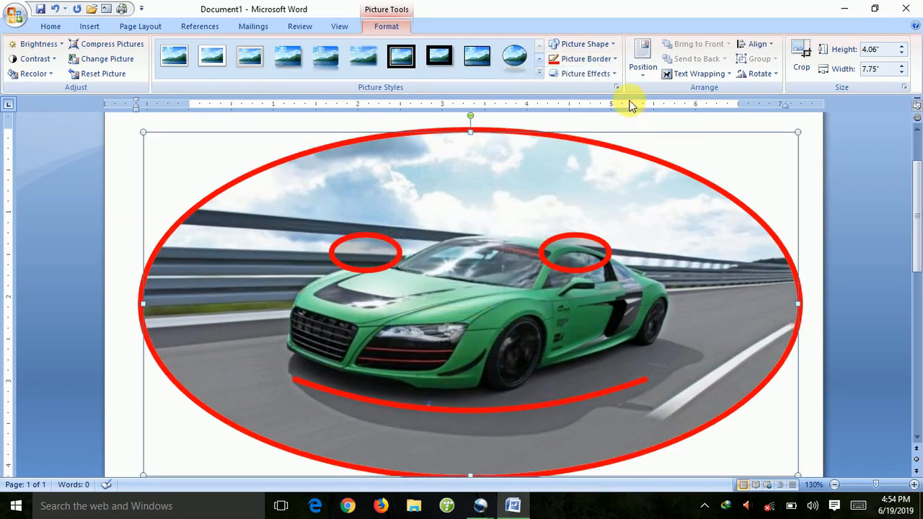
Add an inner shadow along the right edge of the car picture, using the last choice in the second Inner row.
left_click(614, 75)
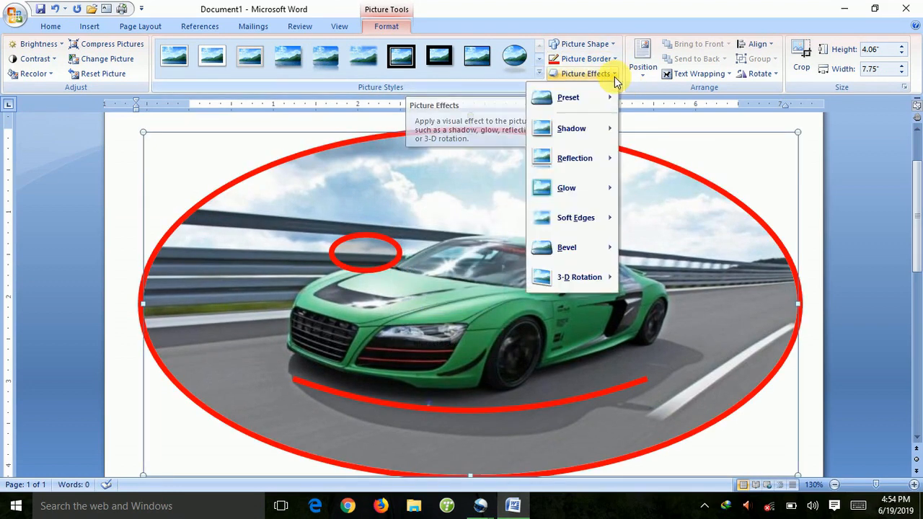
mouse_move(567, 128)
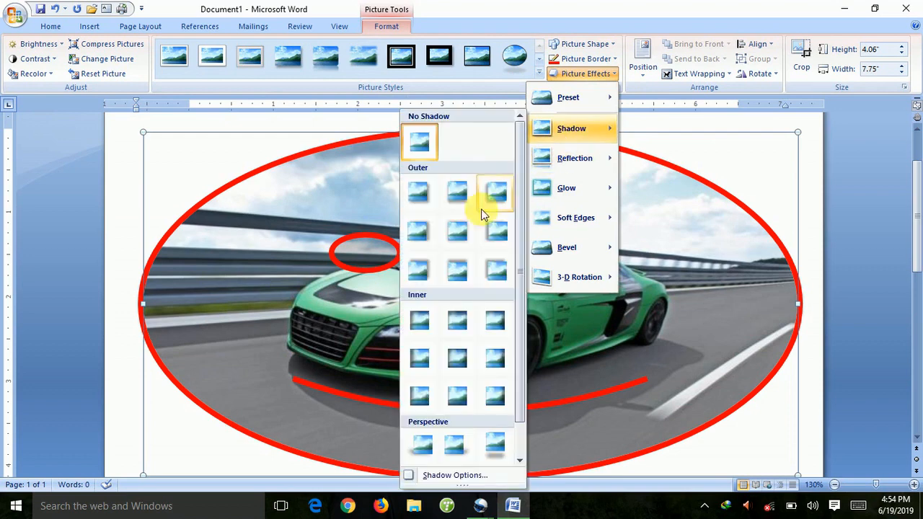
left_click(501, 350)
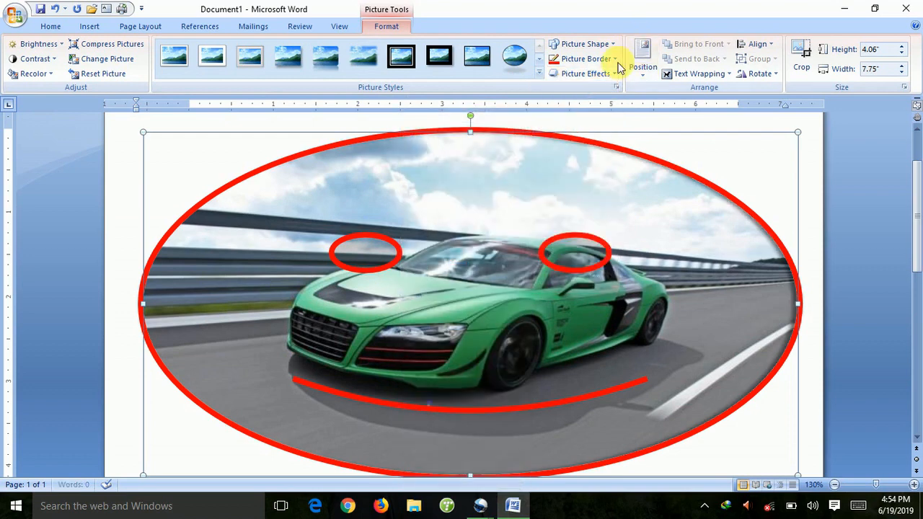
Try the fourth 3-D rotation of the first Perspective row on the car picture.
left_click(612, 74)
mouse_move(595, 130)
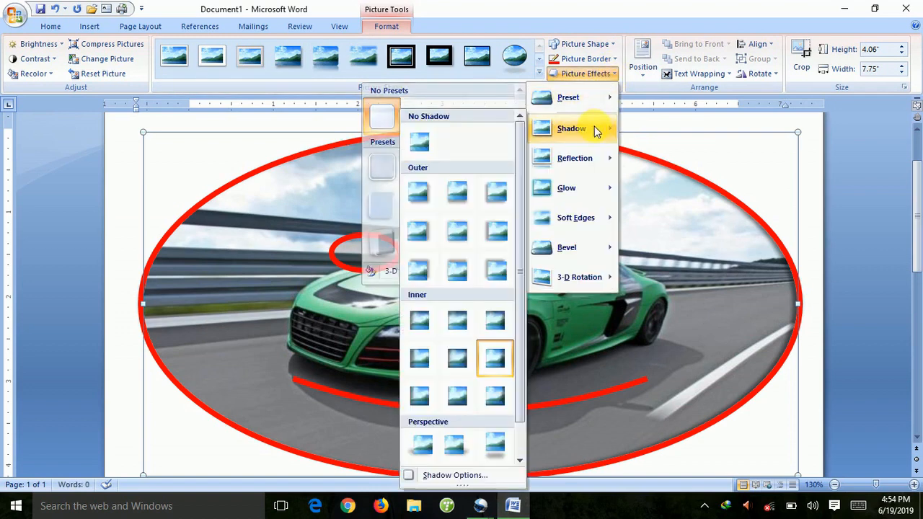
mouse_move(587, 190)
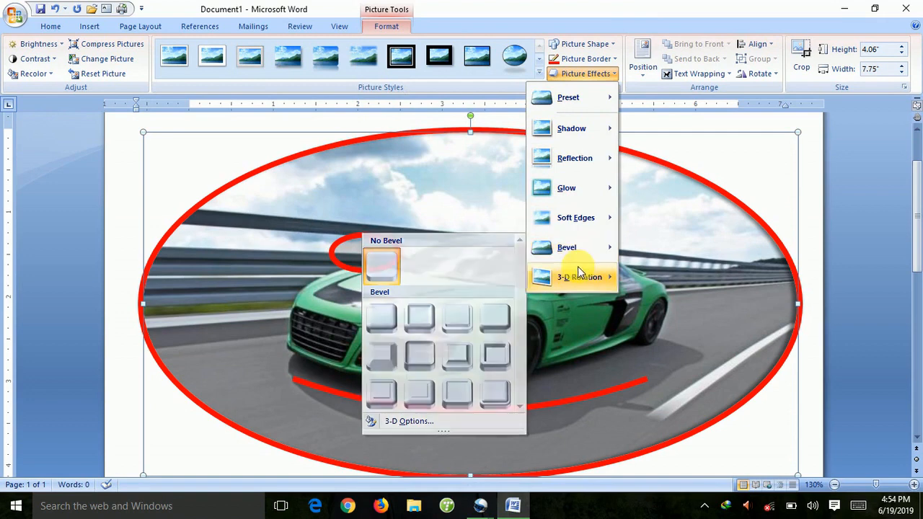
mouse_move(584, 281)
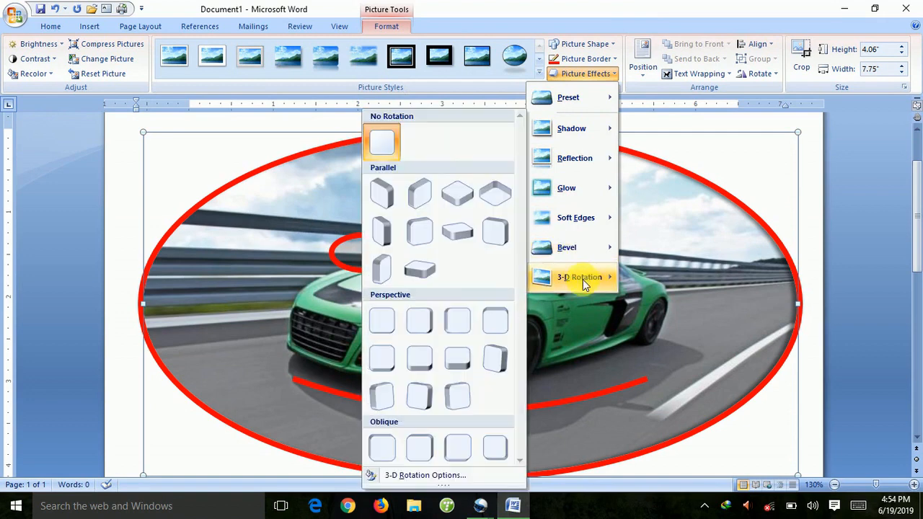
left_click(482, 323)
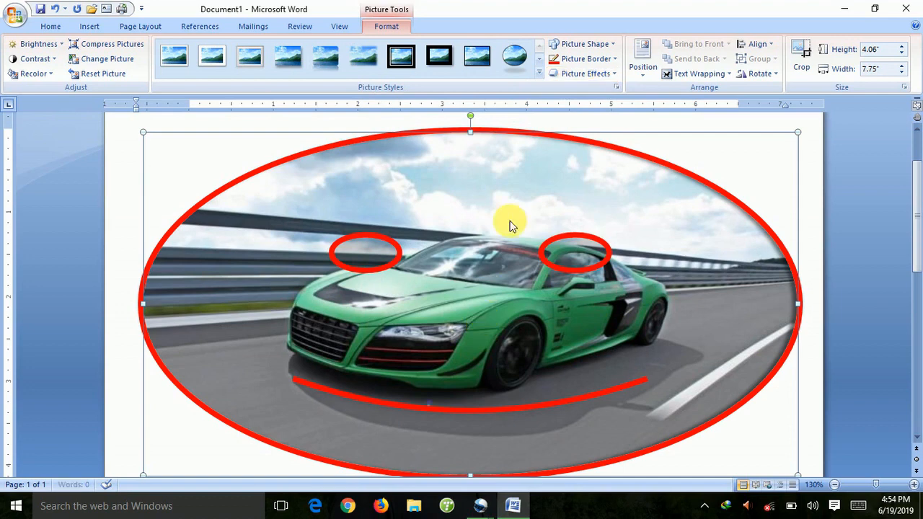
Rotate the car picture in 3-D with the first Parallel rotation preset.
left_click(613, 75)
mouse_move(589, 278)
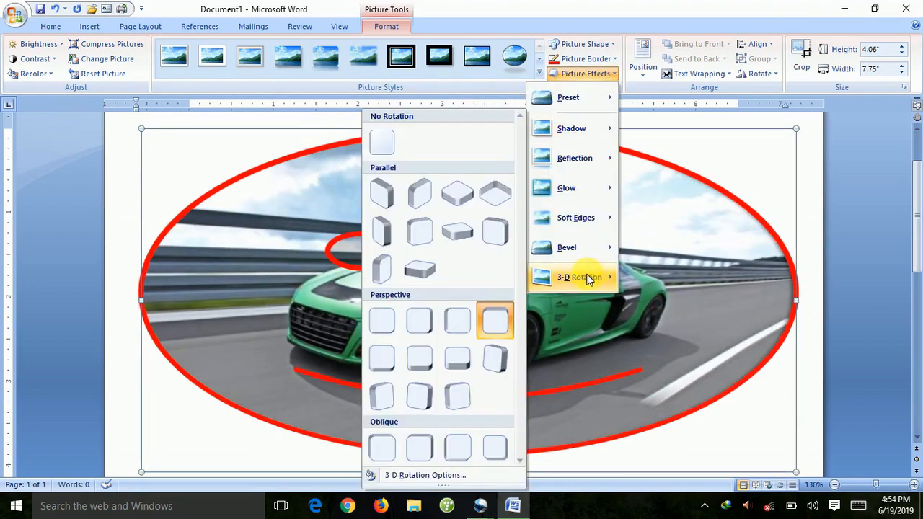
left_click(387, 200)
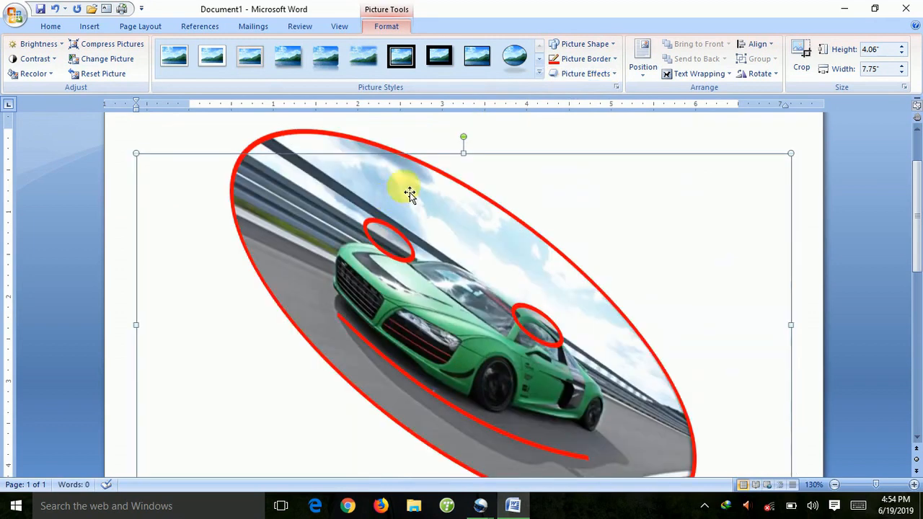
Try the third 3-D rotation of the first Parallel row on the car picture.
left_click(614, 74)
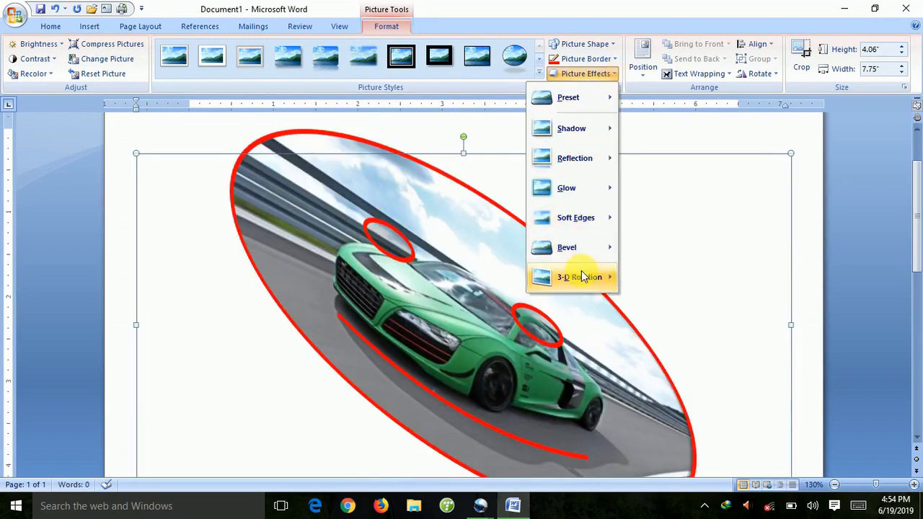
mouse_move(570, 279)
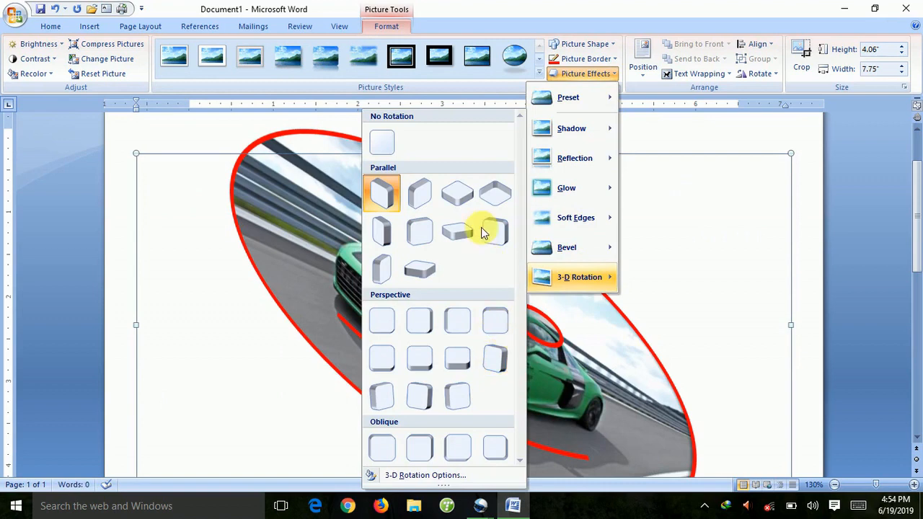
left_click(459, 196)
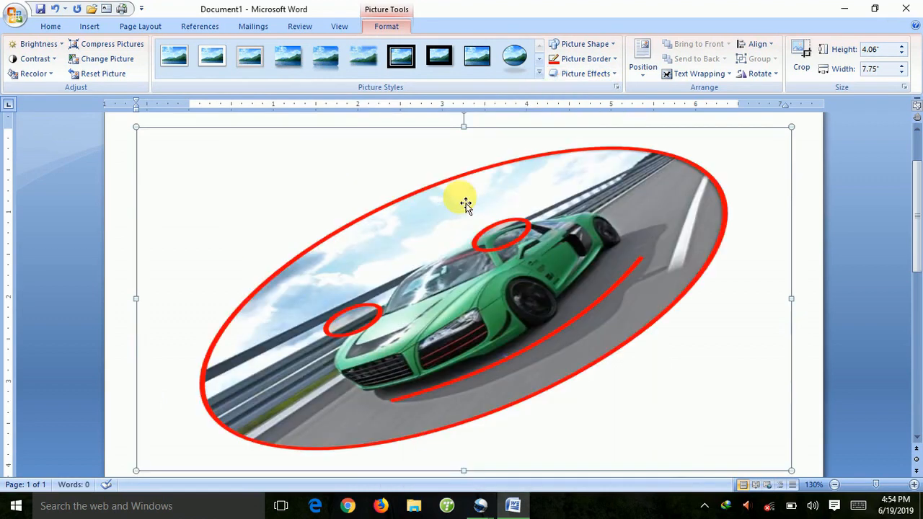
Reset the car picture's formatting and shrink it to about 3.12" wide by 2.56" high.
left_click(94, 74)
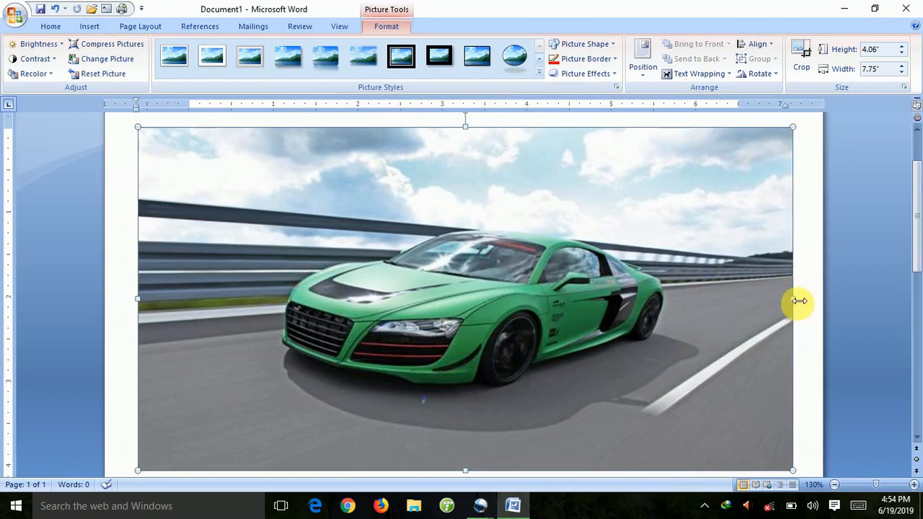
left_click_drag(799, 300, 439, 275)
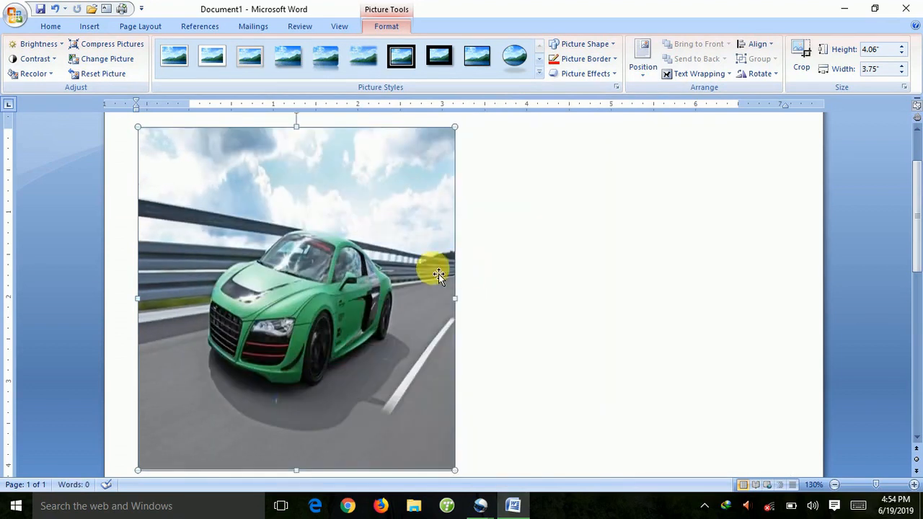
left_click_drag(149, 304, 260, 192)
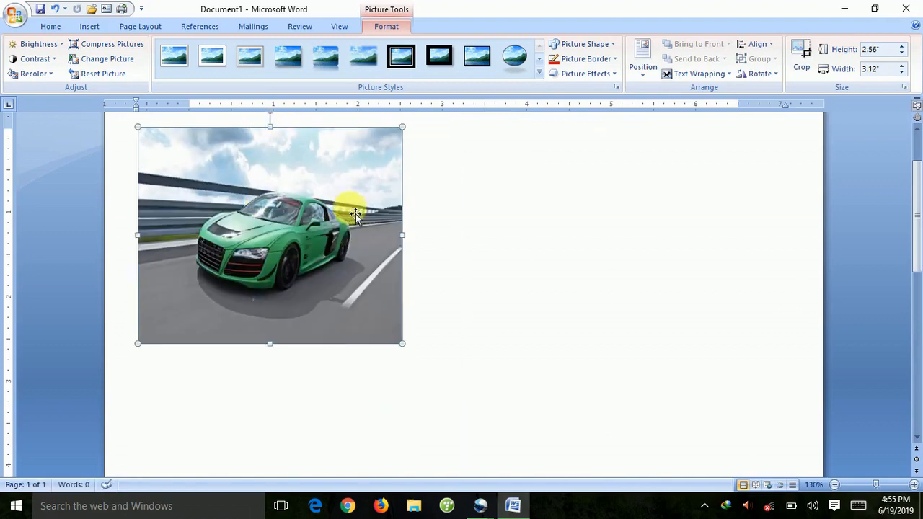
Position the car picture at the page's top left with text wrapping.
left_click(635, 72)
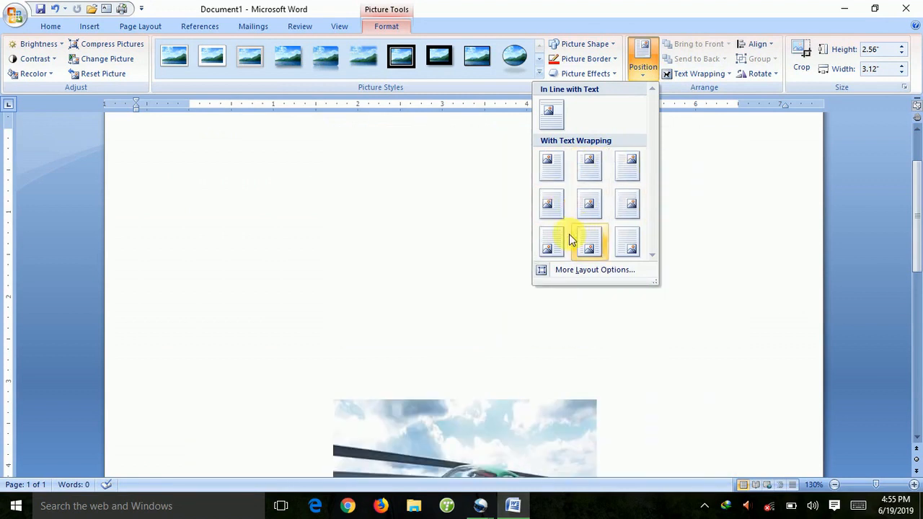
left_click(556, 168)
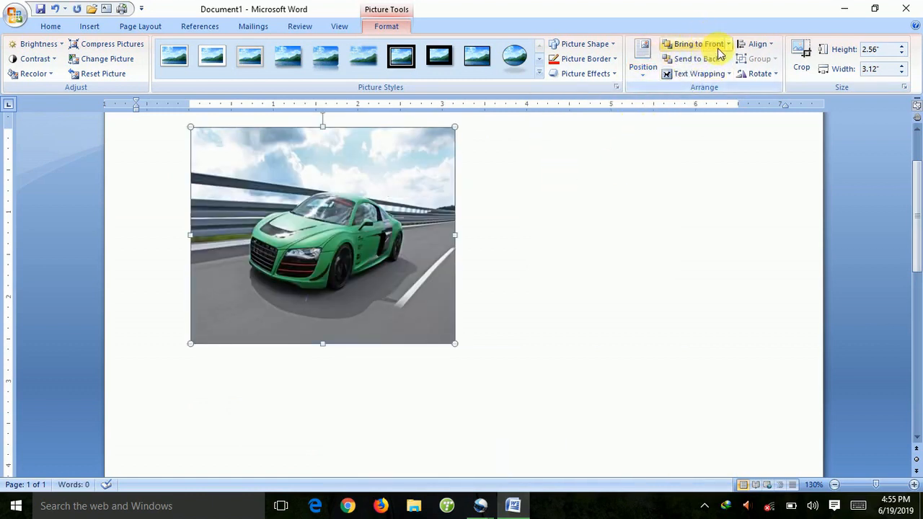
Insert the picture file car from New folder as a second picture beside the first.
left_click(88, 27)
left_click(147, 58)
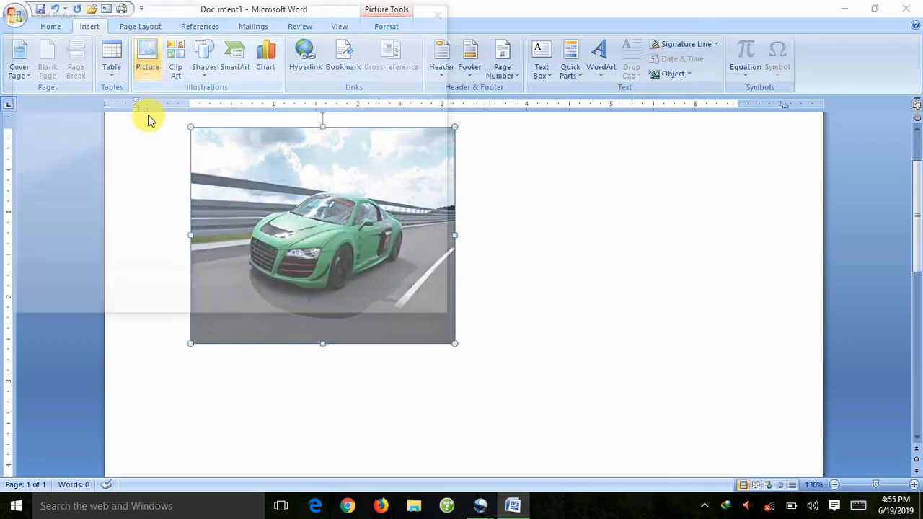
left_click(159, 108)
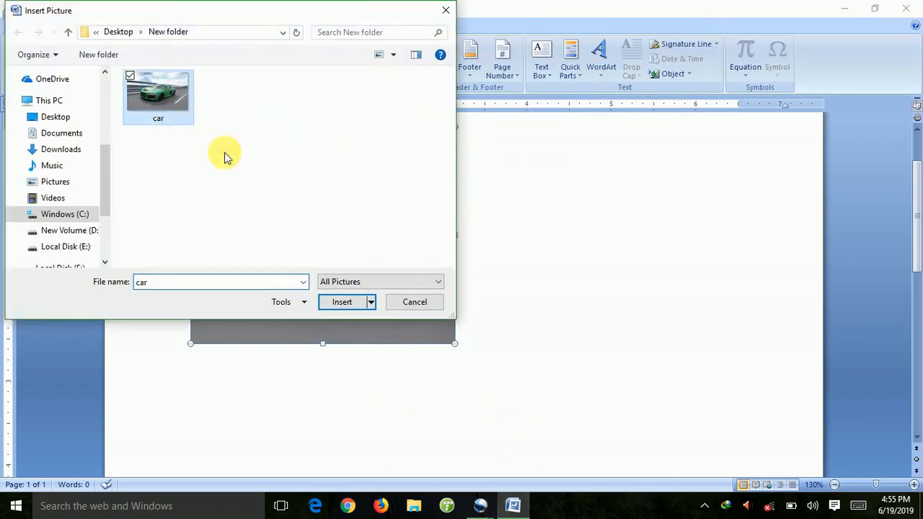
left_click(345, 301)
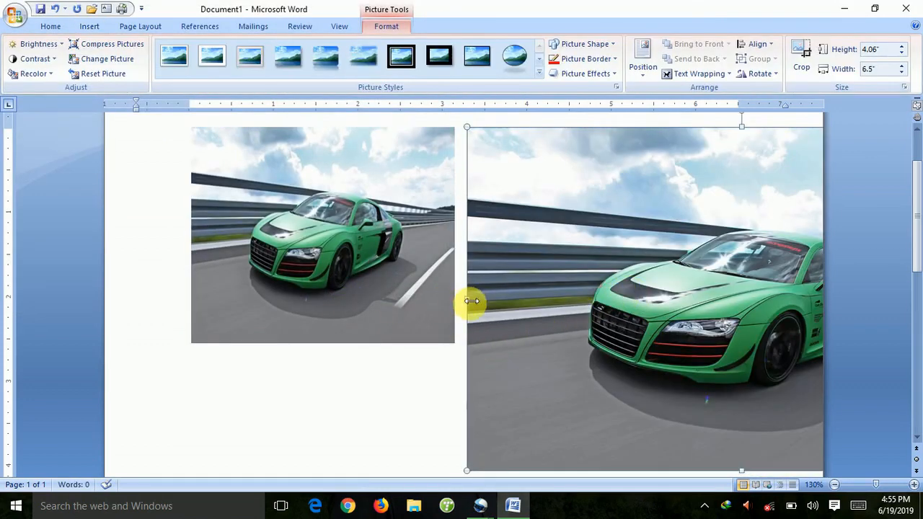
Resize the second car picture to about 5.4" wide by 2.14" high and try to move it.
left_click_drag(475, 300, 566, 300)
left_click_drag(680, 277, 553, 286)
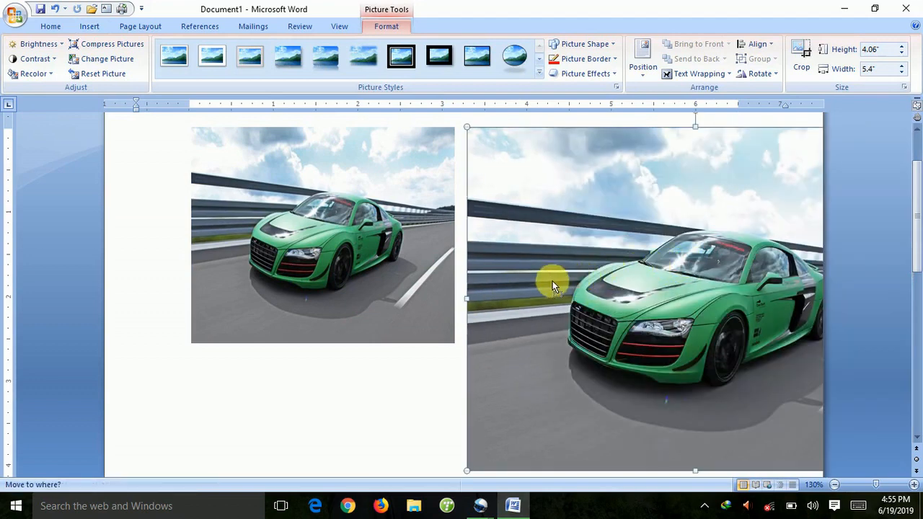
left_click_drag(655, 204, 714, 295)
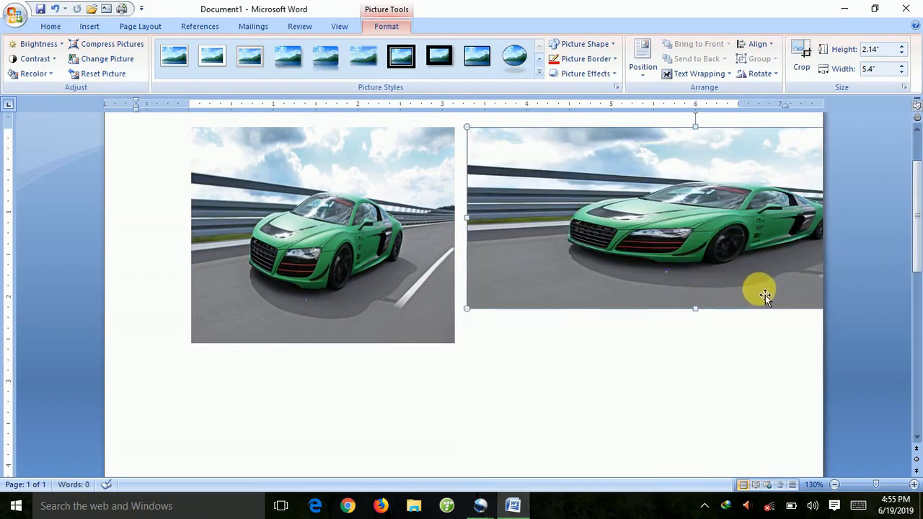
left_click_drag(805, 251, 697, 128)
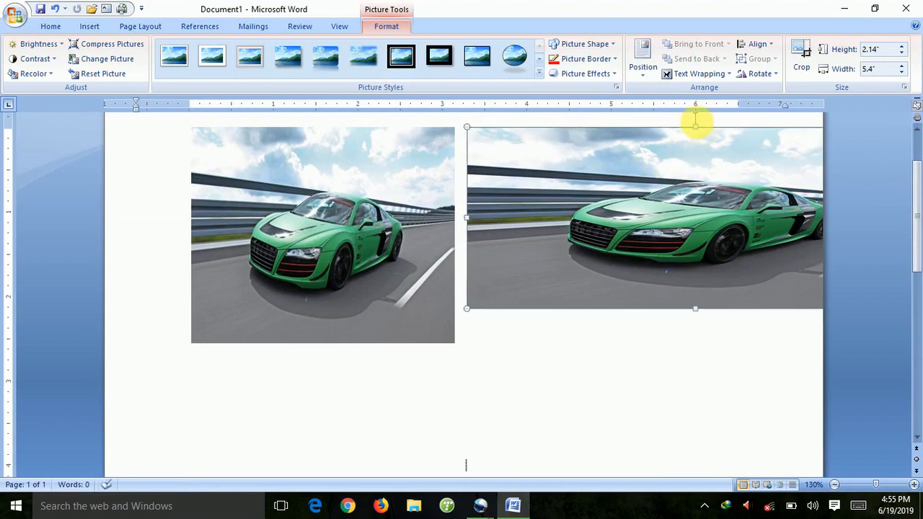
left_click_drag(694, 130, 453, 132)
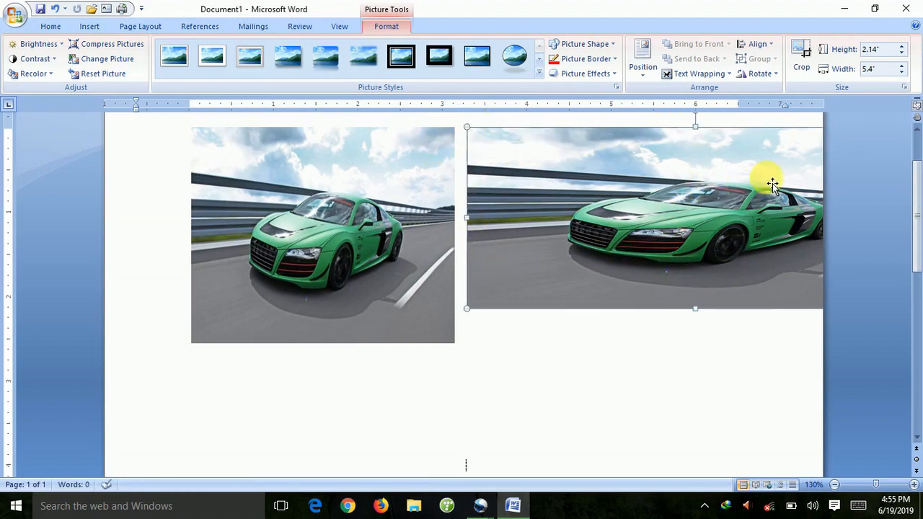
left_click_drag(824, 191, 789, 113)
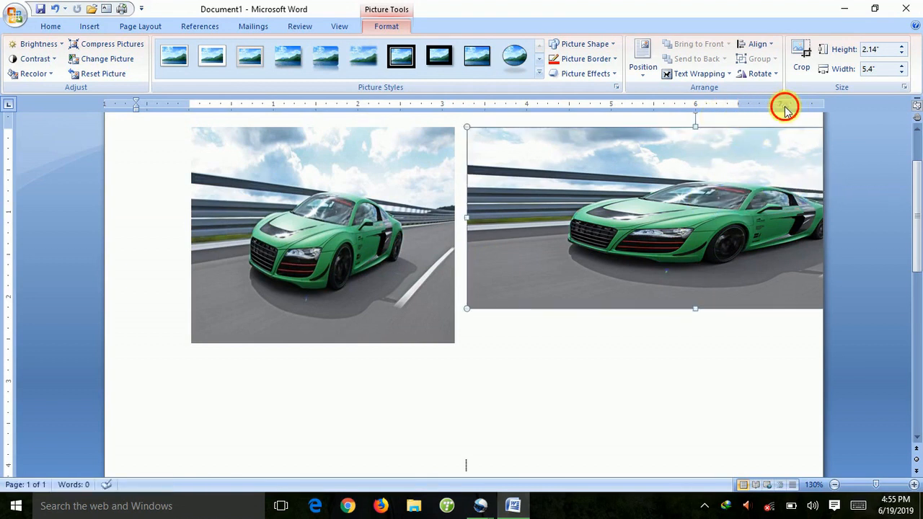
Pull the right indent in to about 6.1" and reduce the second car picture's height to about 2.01".
left_click_drag(786, 108, 706, 106)
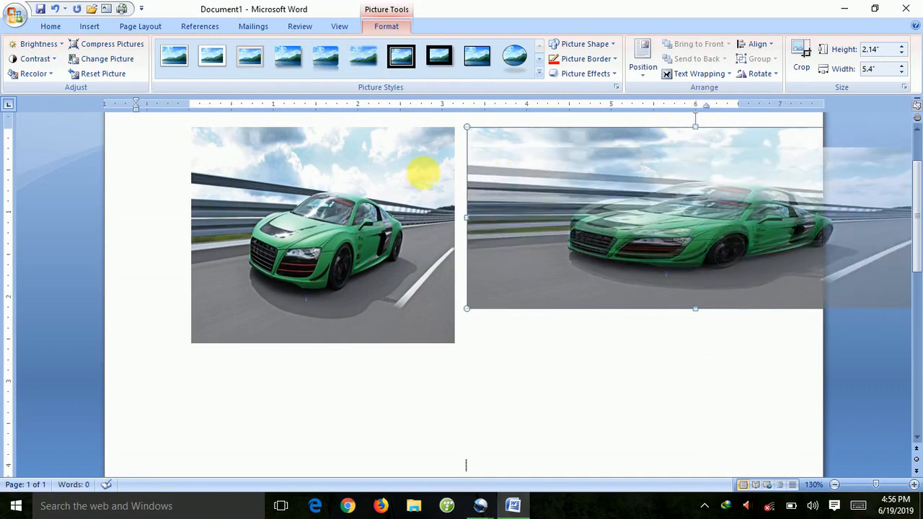
left_click_drag(431, 341, 610, 193)
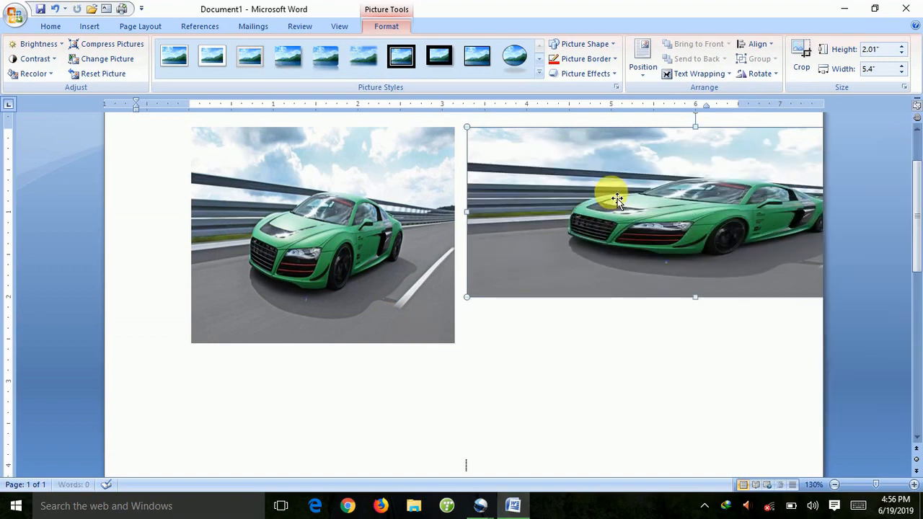
Copy the wide second car picture and paste a duplicate below it.
right_click(610, 194)
left_click(582, 216)
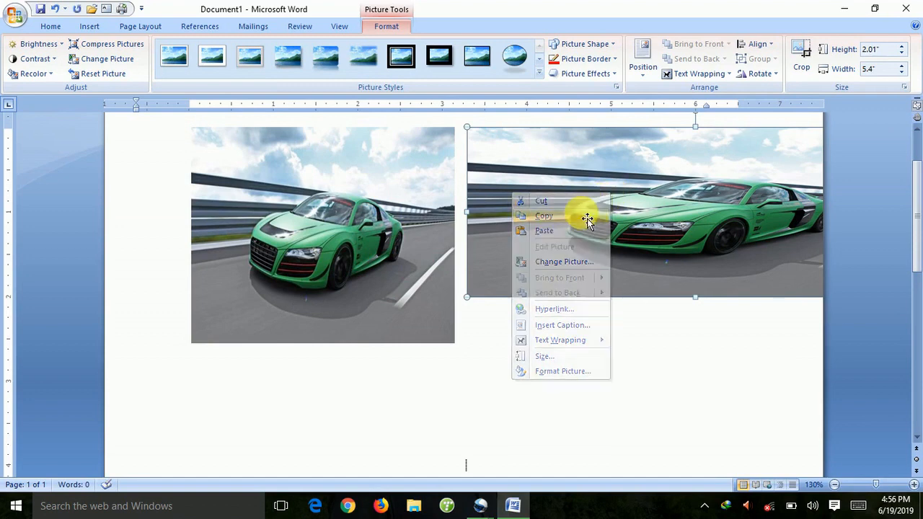
right_click(372, 263)
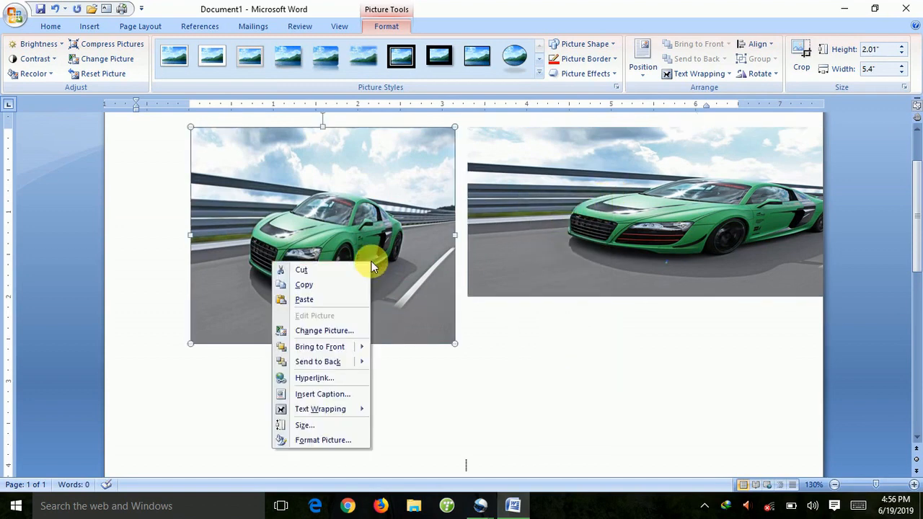
left_click(345, 300)
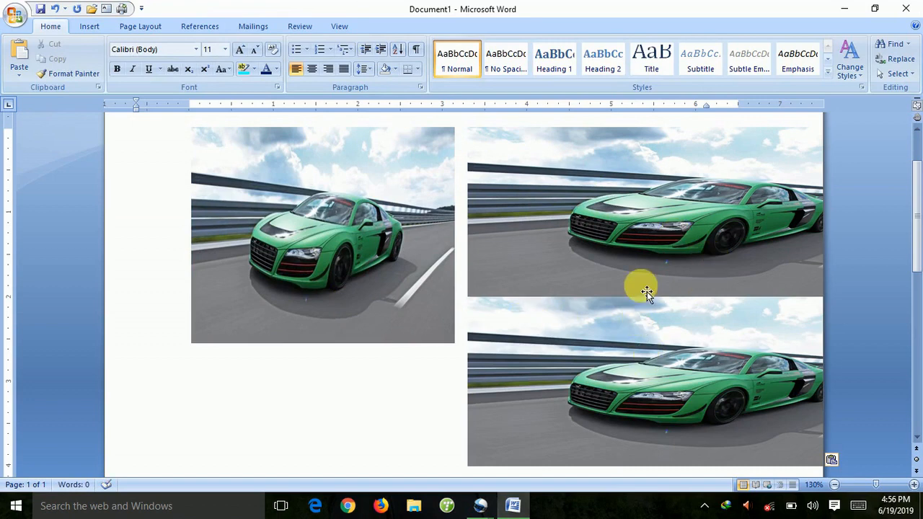
Cut both wide car pictures, leaving only the small positioned picture on the page.
right_click(540, 196)
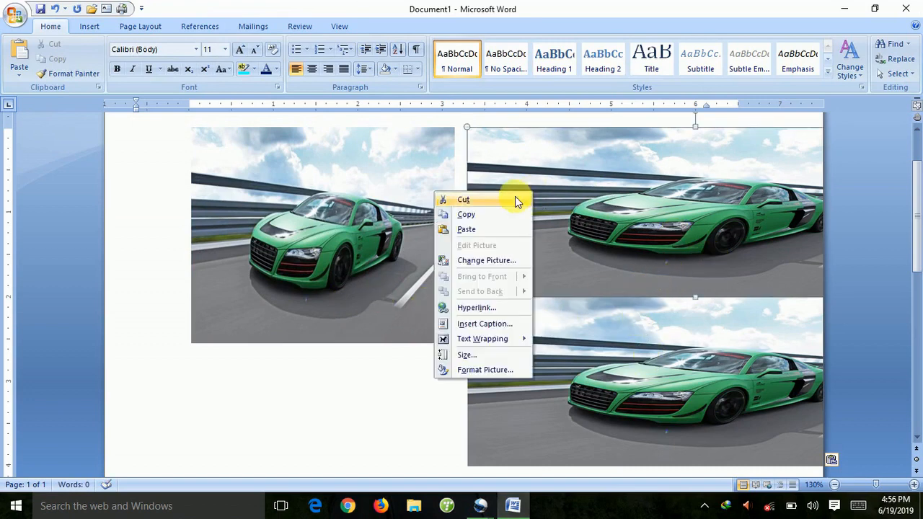
left_click(515, 196)
right_click(554, 245)
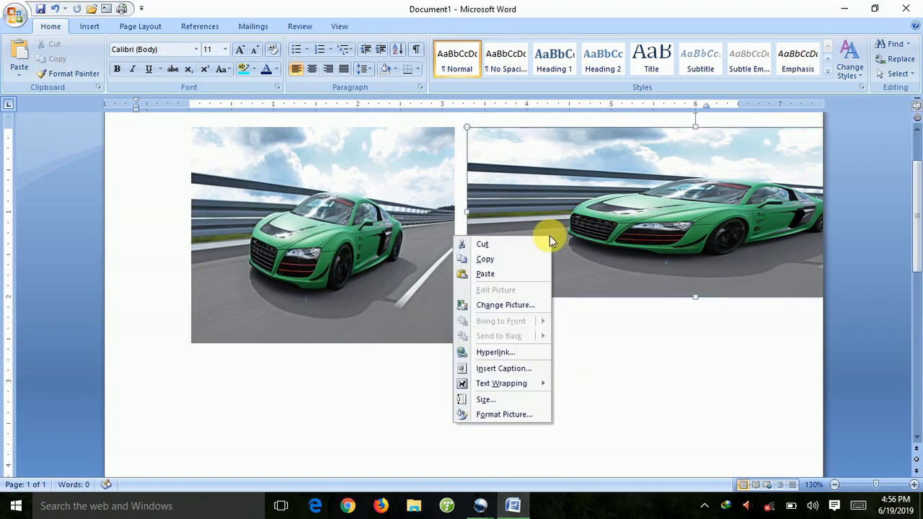
left_click(515, 241)
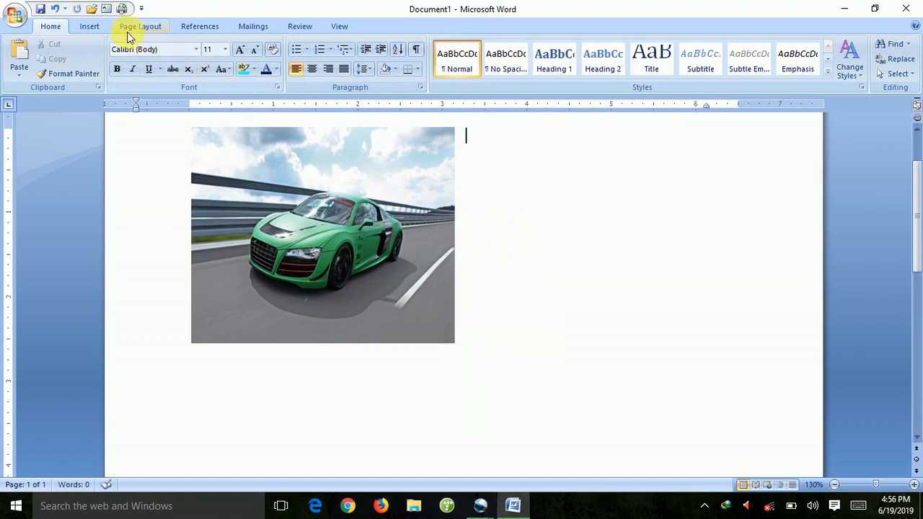
Draw an oval about 3.9" wide by 1.73" high overlapping the car picture's lower edge and apply the orange shape style.
left_click(90, 27)
left_click(205, 65)
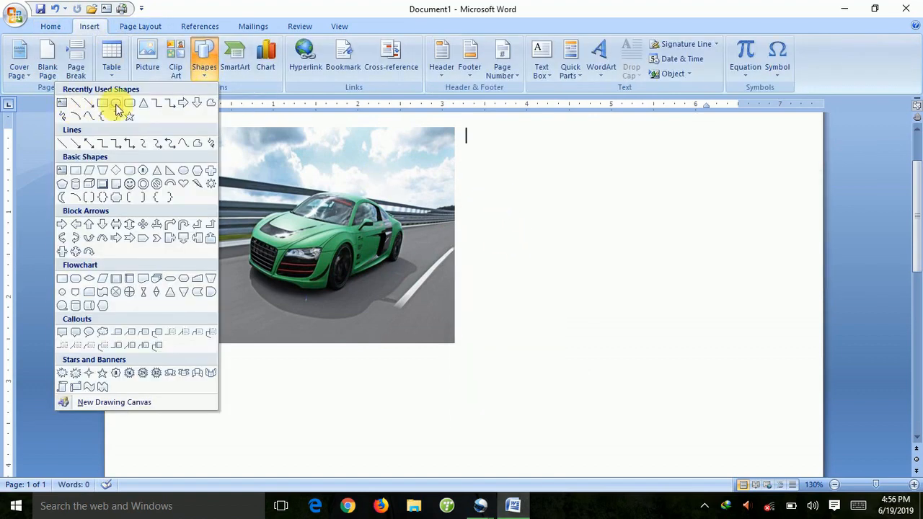
left_click(117, 107)
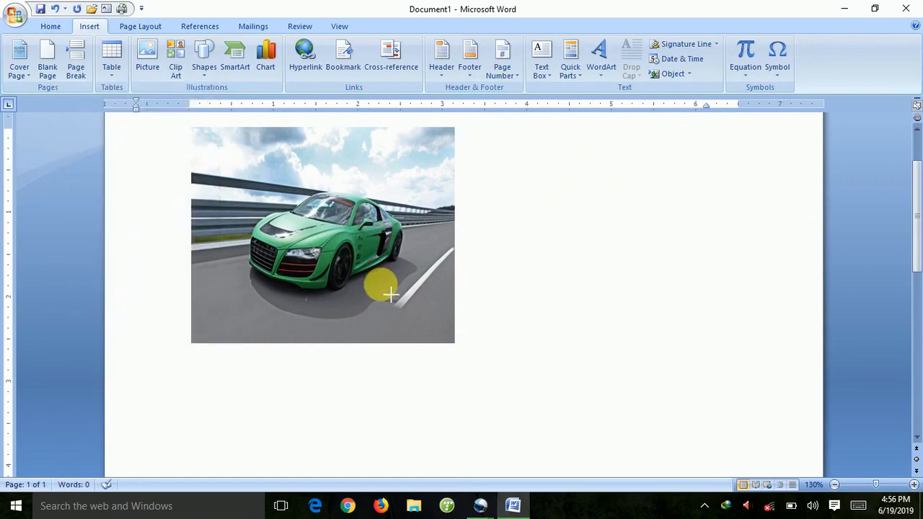
left_click_drag(566, 364, 565, 452)
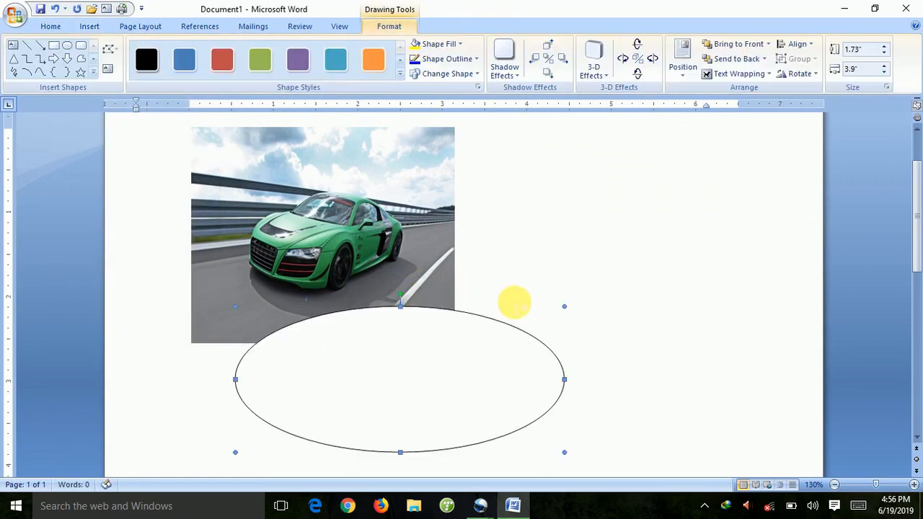
left_click(372, 59)
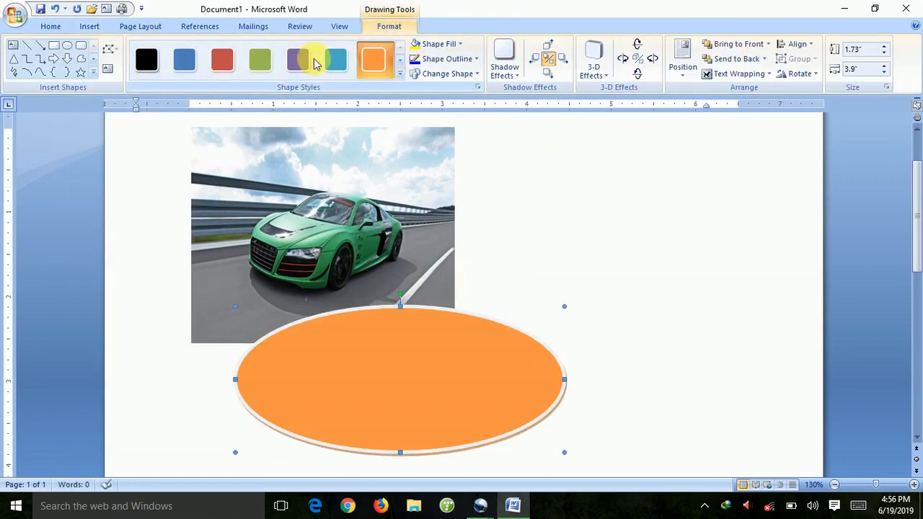
left_click(90, 26)
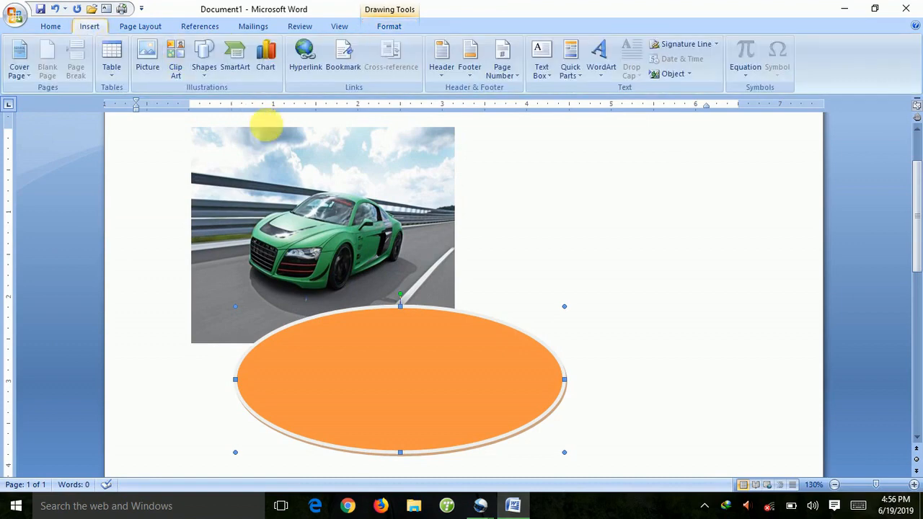
left_click(147, 58)
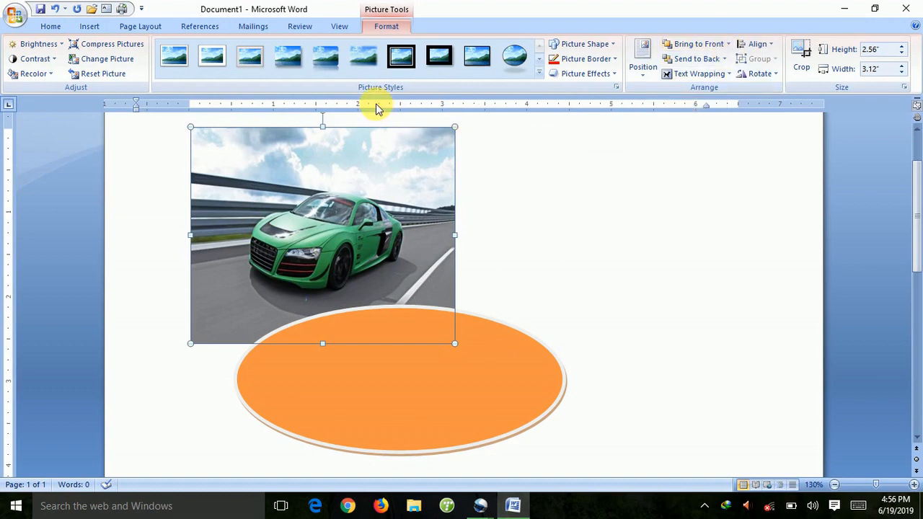
left_click(98, 32)
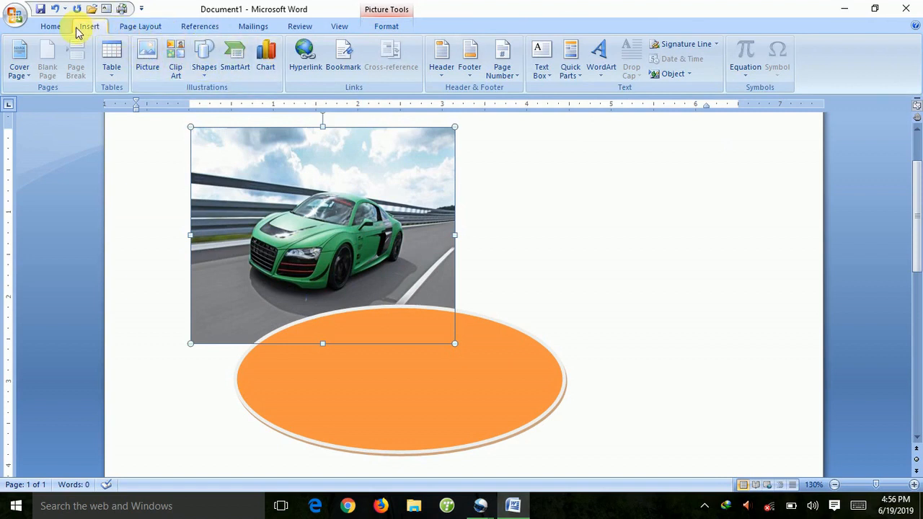
left_click(136, 49)
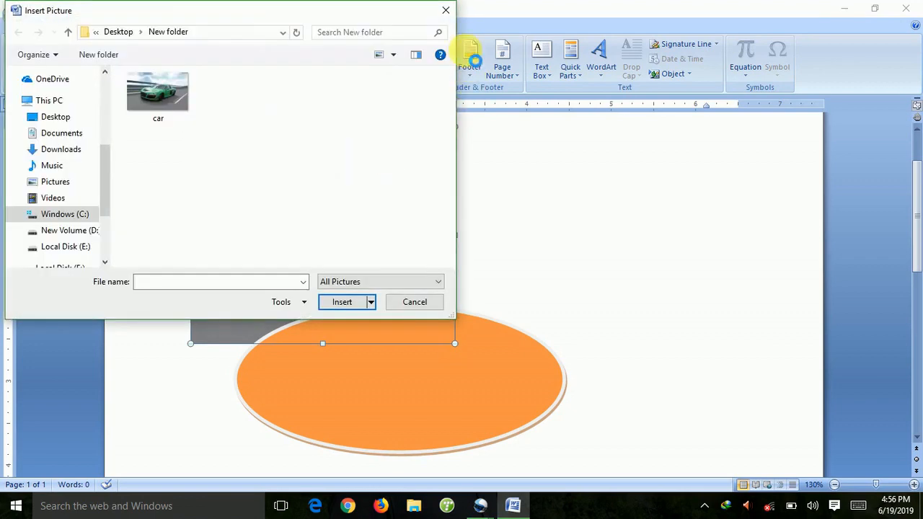
double_click(158, 94)
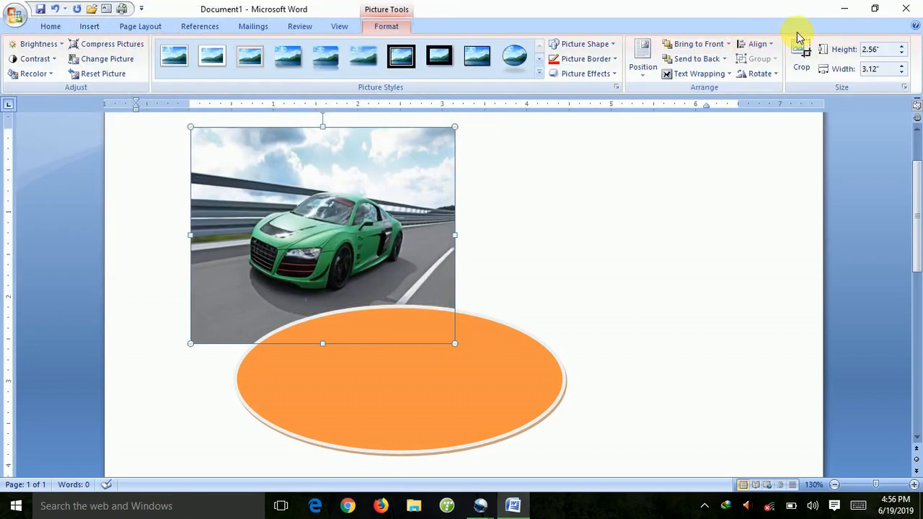
Move the orange oval up so that it covers the middle of the car picture.
left_click(508, 364)
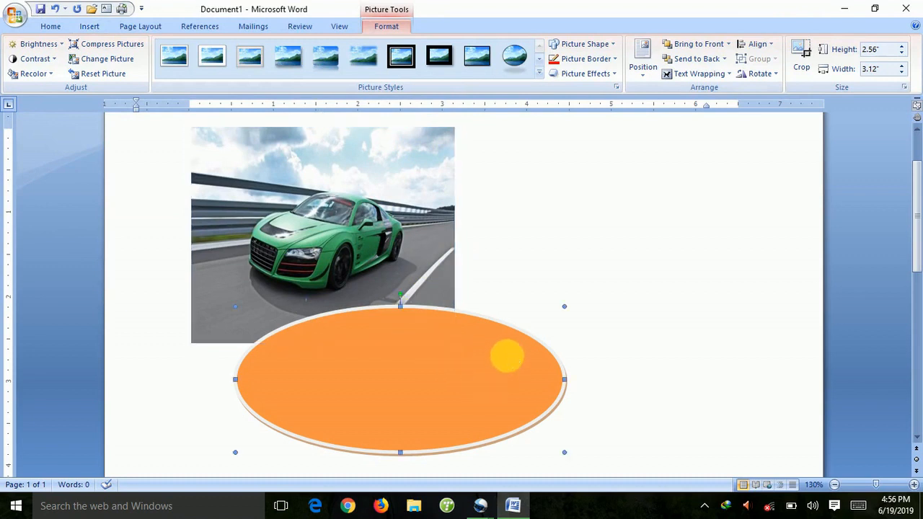
double_click(516, 332)
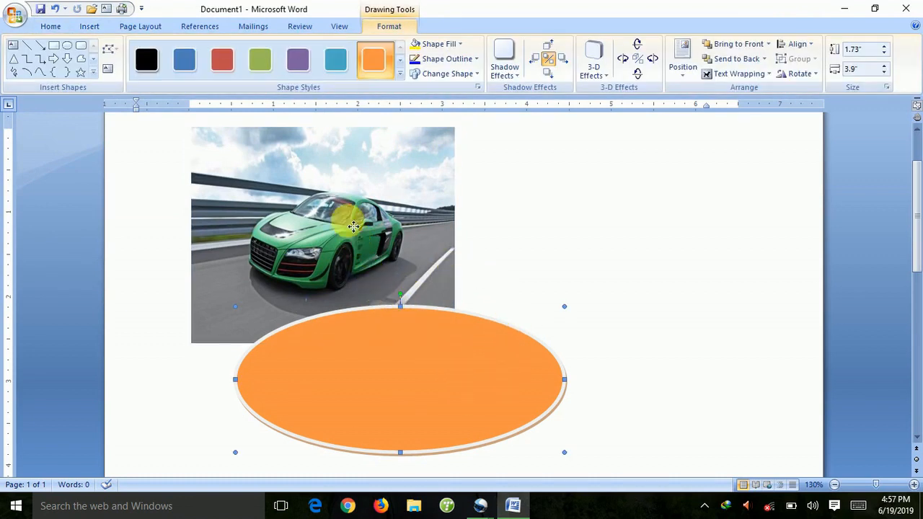
left_click_drag(310, 164, 305, 160)
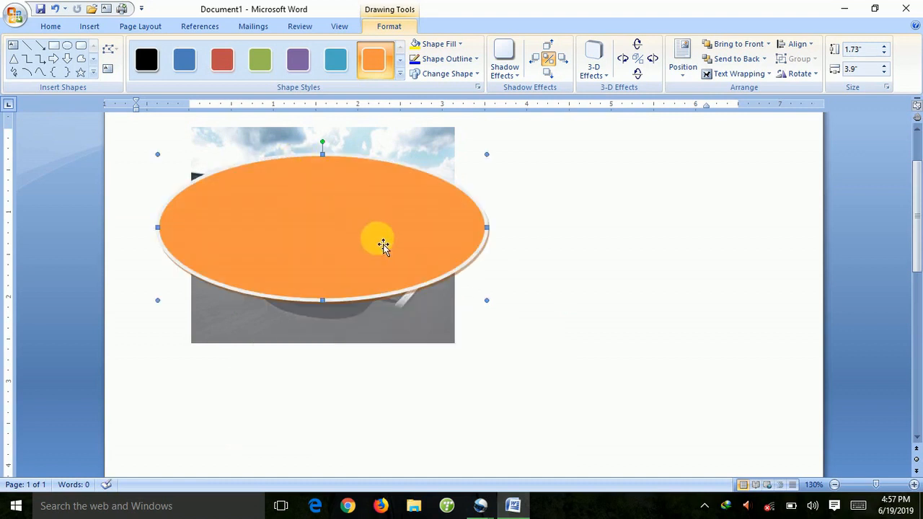
Apply Bring to Front, Bring Forward and Bring in Front of Text to the orange oval.
left_click(768, 45)
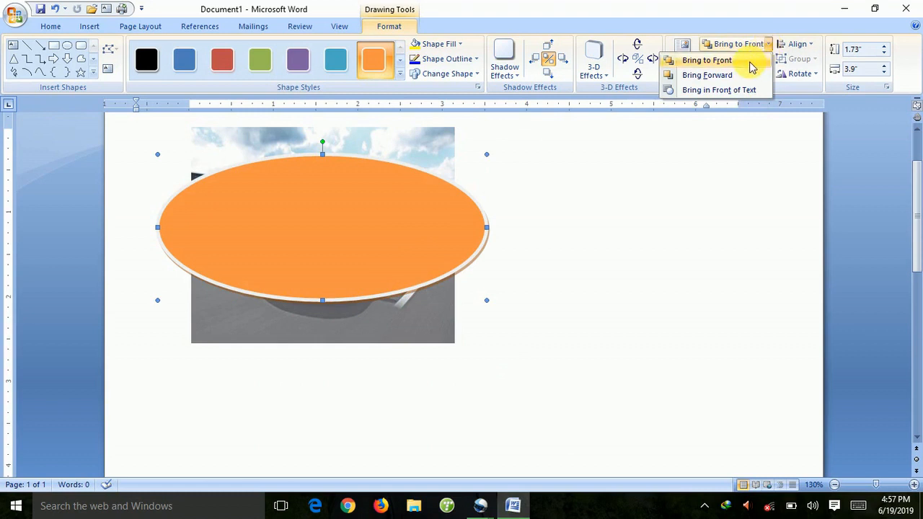
left_click(746, 63)
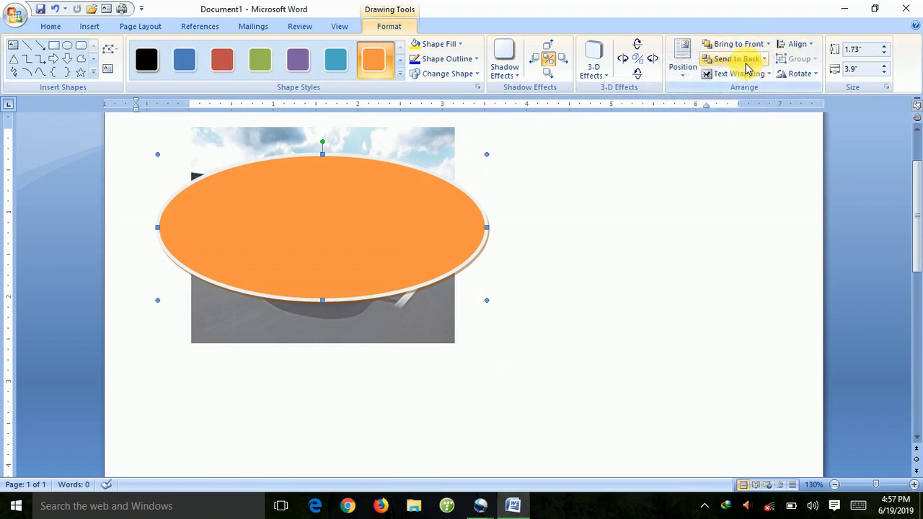
left_click(767, 46)
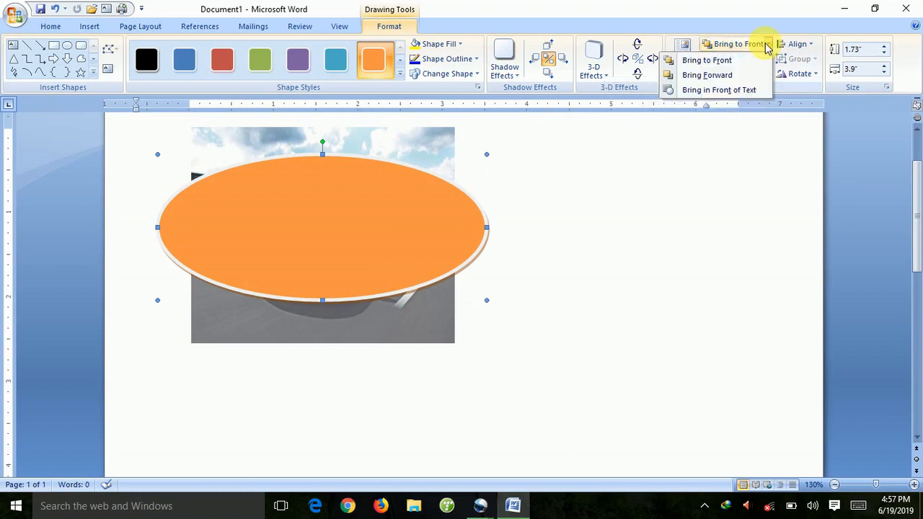
left_click(734, 76)
left_click(770, 44)
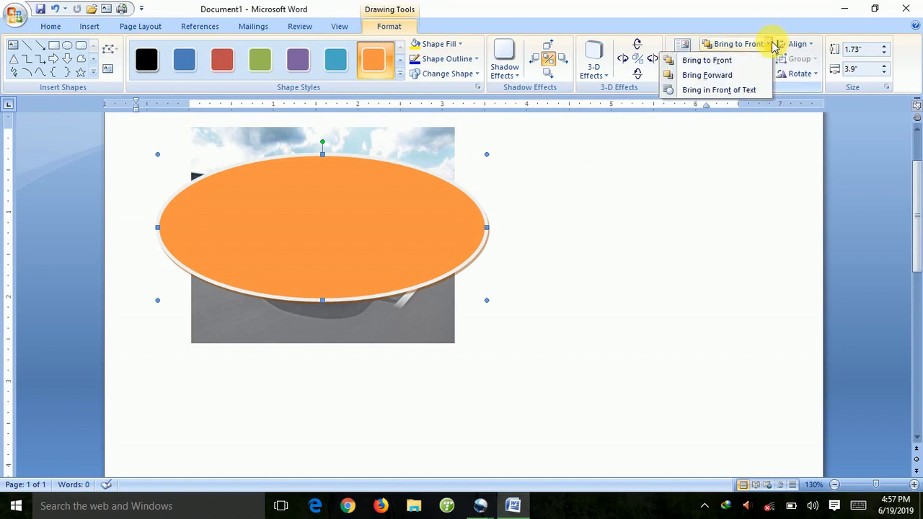
left_click(729, 90)
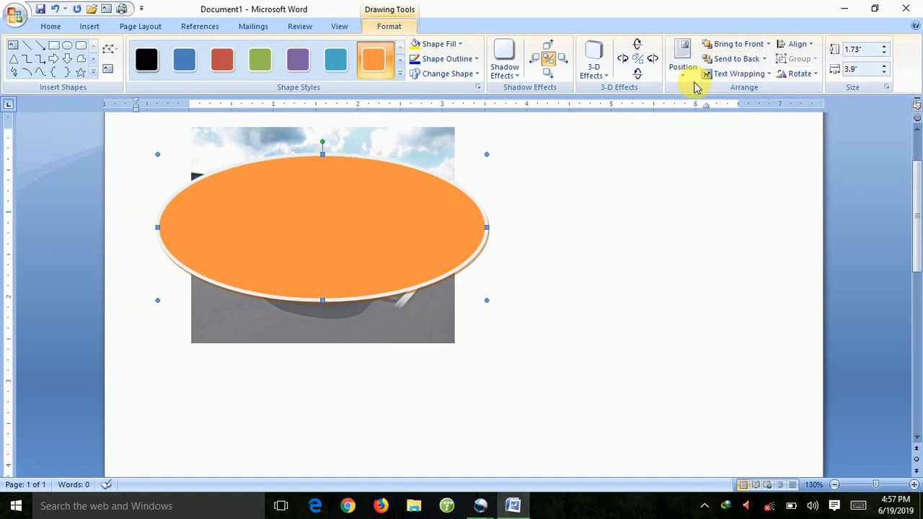
Send the orange oval to the back, bring it to the front again, and send it backward behind the car picture.
left_click(766, 59)
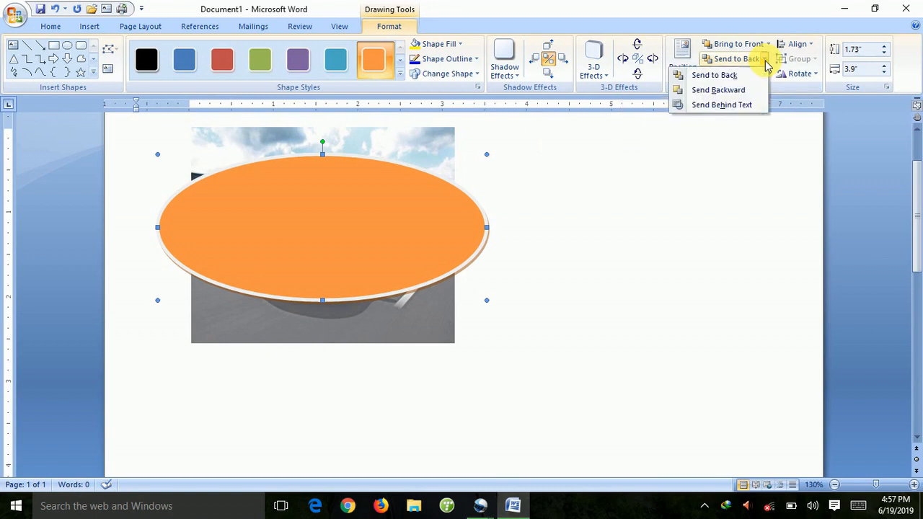
left_click(728, 76)
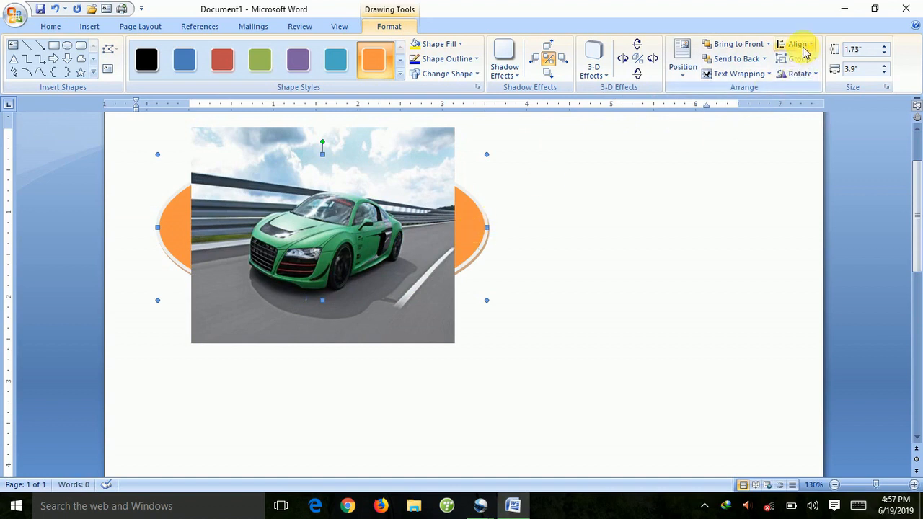
left_click(760, 47)
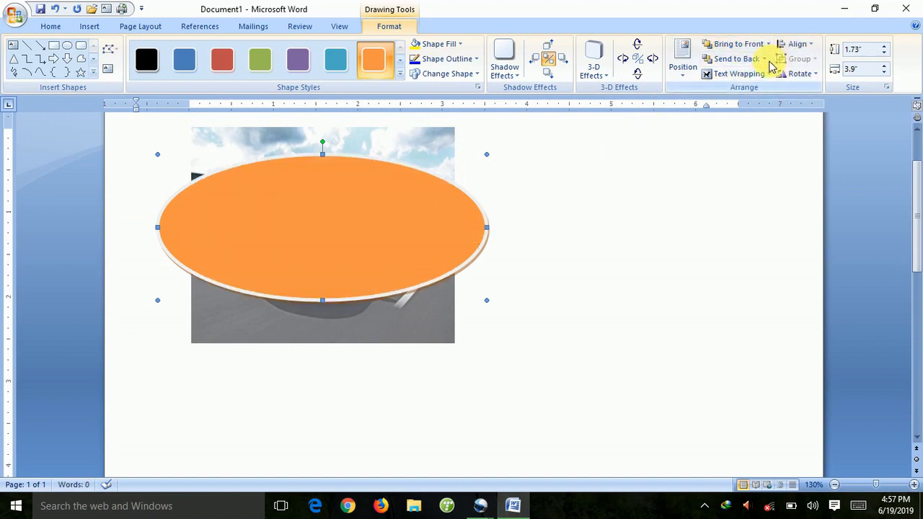
left_click(766, 60)
left_click(731, 91)
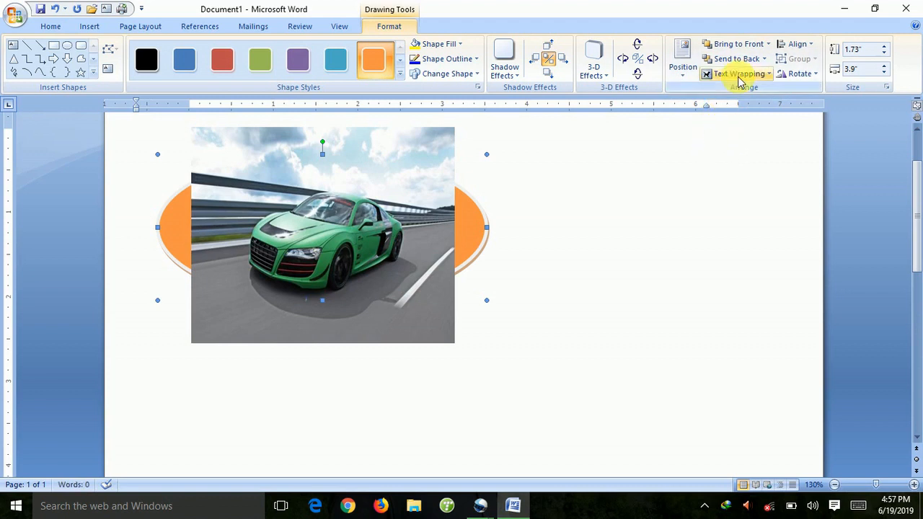
Set the oval's text wrapping to Square and switch it to Top and Bottom.
left_click(740, 78)
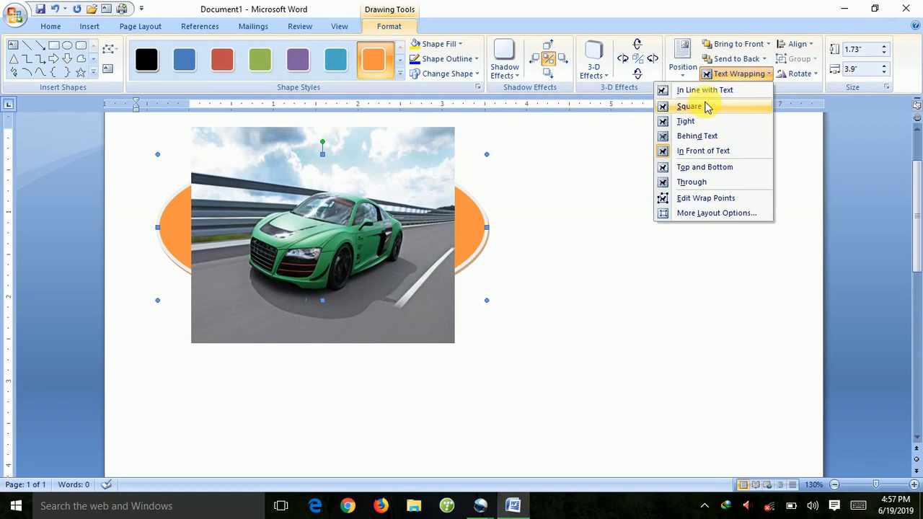
left_click(706, 107)
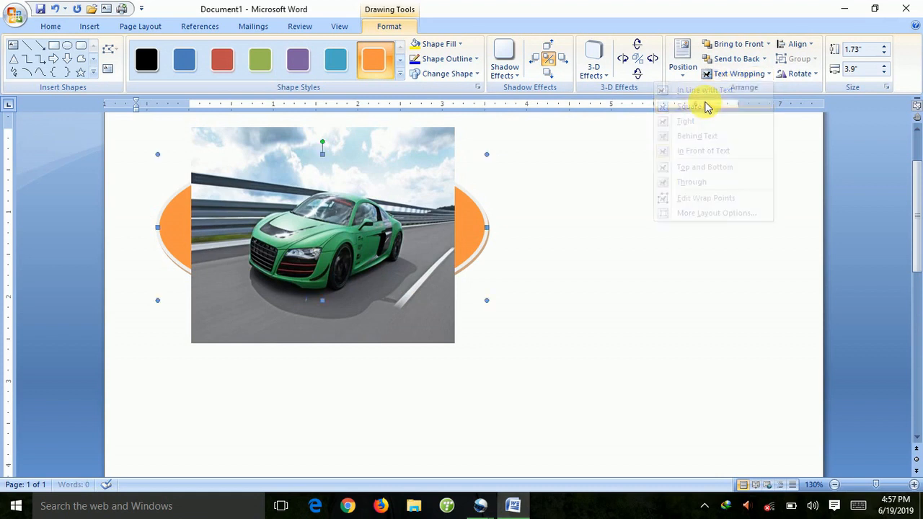
left_click(742, 74)
left_click(698, 167)
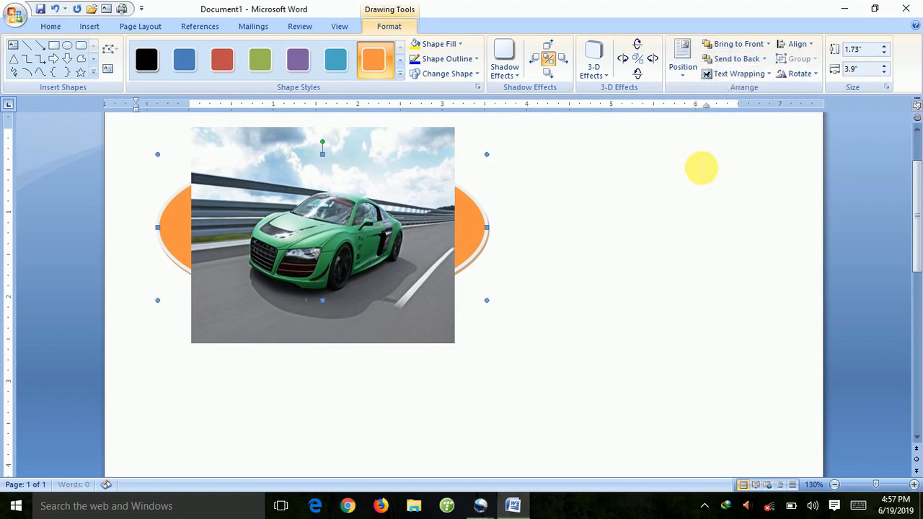
Move the car picture right so it overlaps only the oval's right end, and set its text wrapping to Through.
left_click_drag(354, 192, 536, 229)
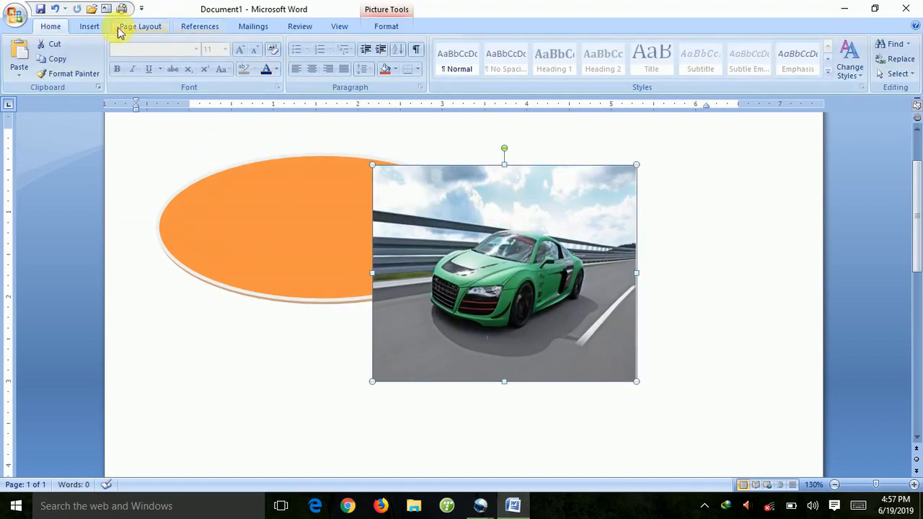
left_click(92, 27)
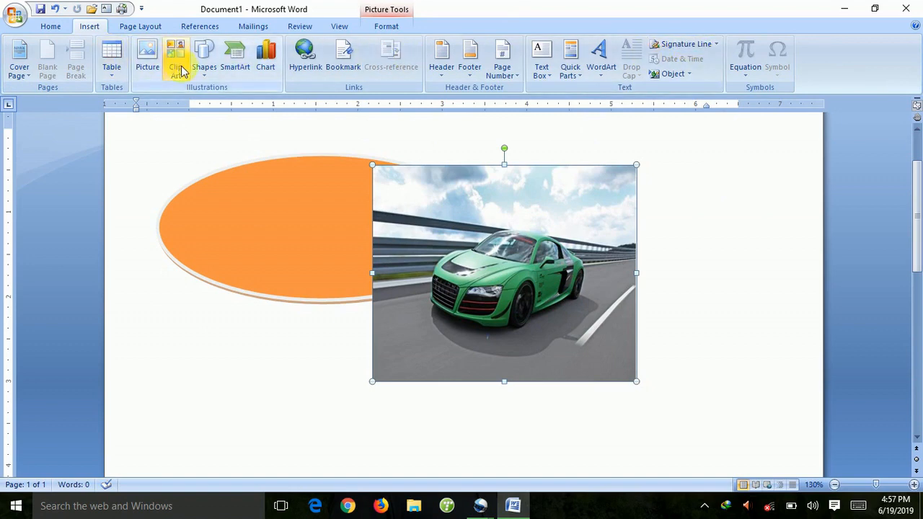
left_click(276, 186)
double_click(445, 189)
left_click(445, 188)
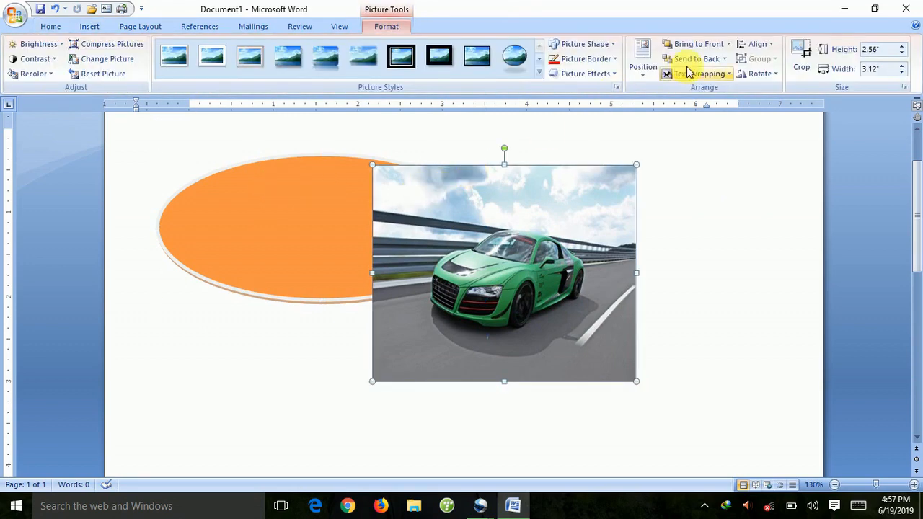
left_click(721, 74)
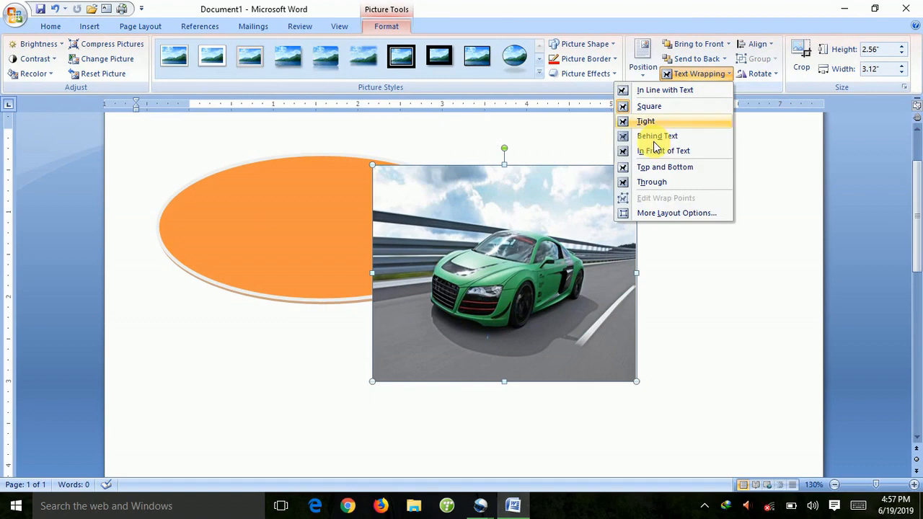
left_click(655, 182)
Move the car picture back over the middle of the orange oval.
left_click(553, 186)
left_click_drag(553, 186, 380, 178)
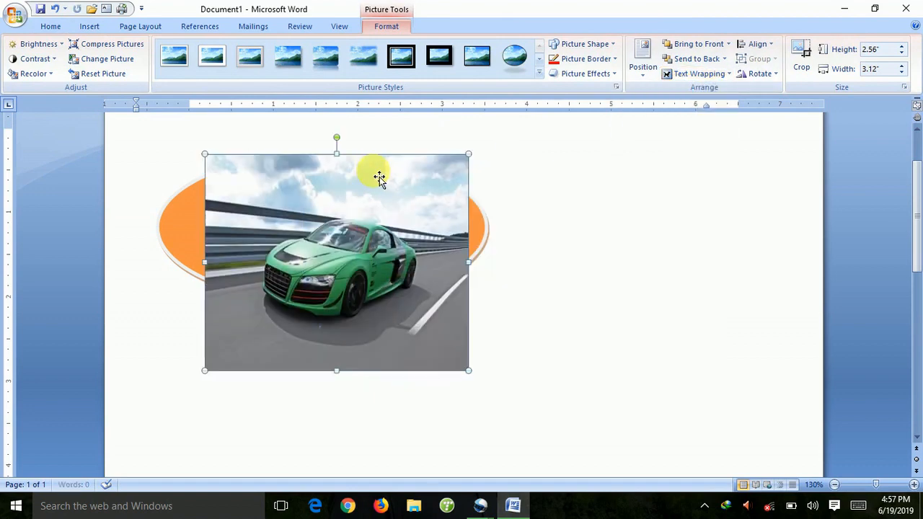
left_click_drag(424, 202, 404, 170)
Align the car picture to the right margin and to the bottom margin.
left_click(770, 45)
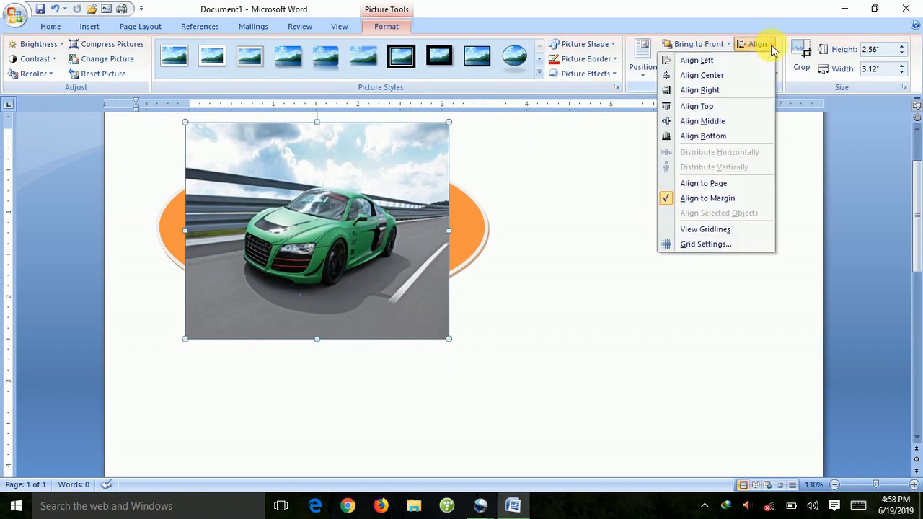
left_click(716, 90)
left_click(765, 46)
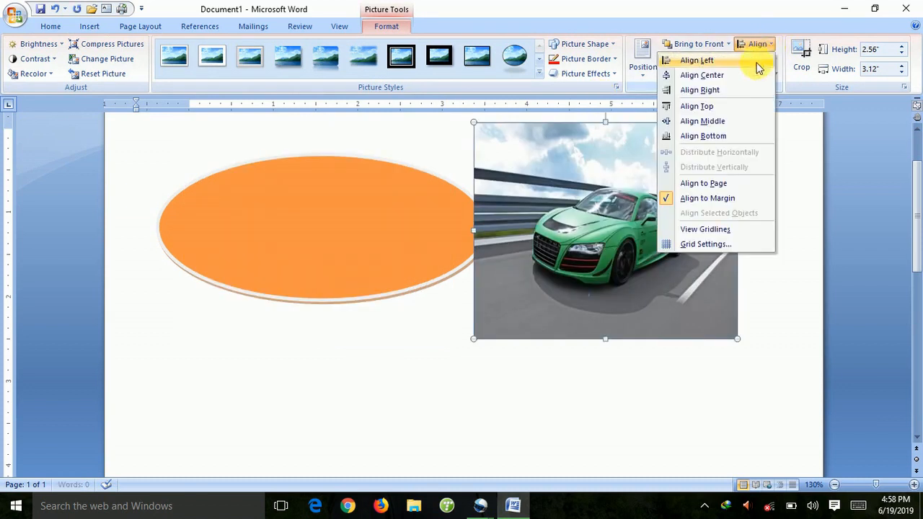
left_click(721, 137)
scroll(649, 202, "down", 13)
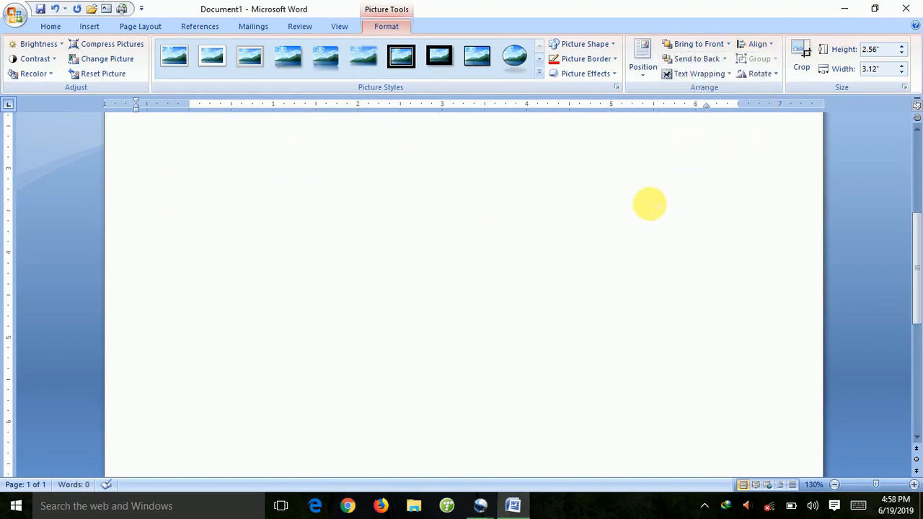
scroll(649, 200, "up", 12)
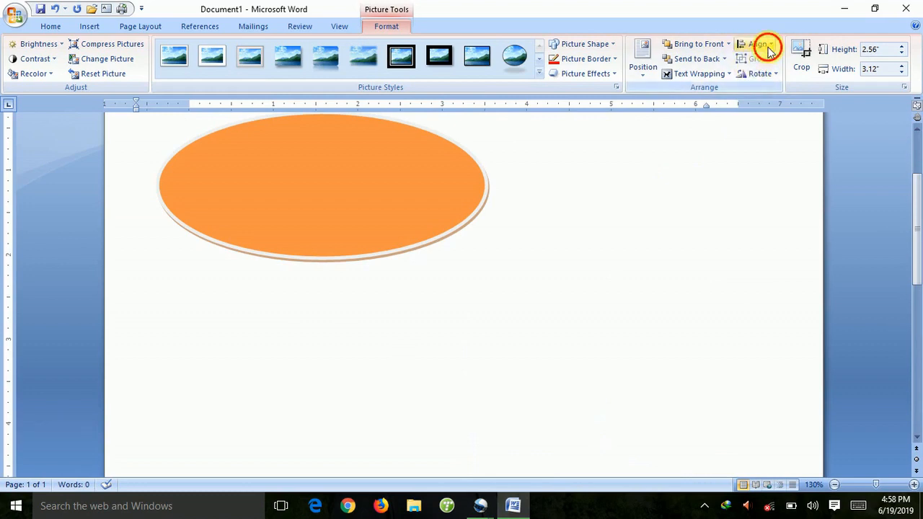
Align the car picture to the top margin.
left_click(768, 48)
left_click(703, 106)
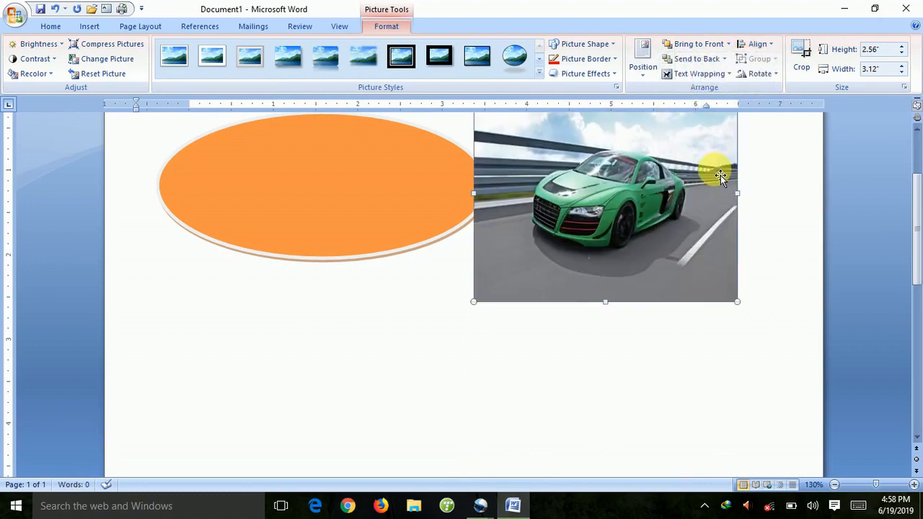
scroll(716, 171, "up", 3)
Rotate the car picture 90° to the left and reopen its rotate and flip options.
left_click(774, 73)
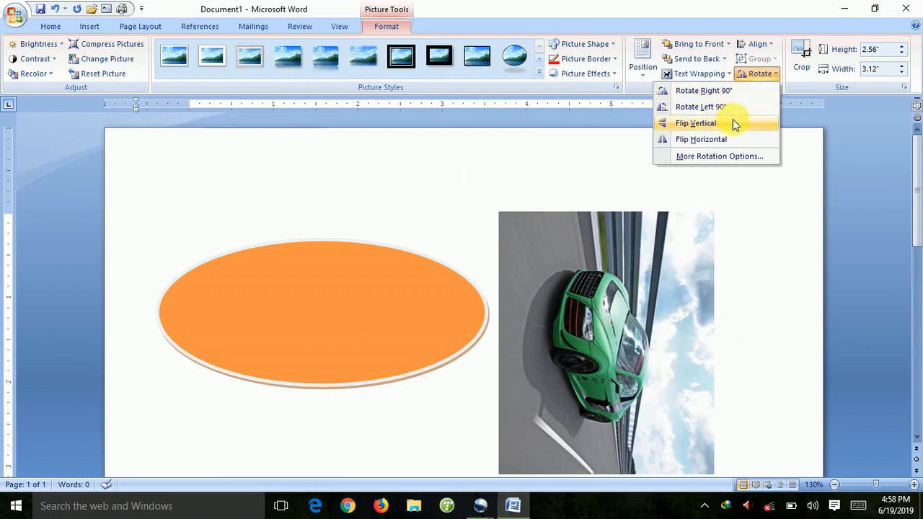
left_click(734, 110)
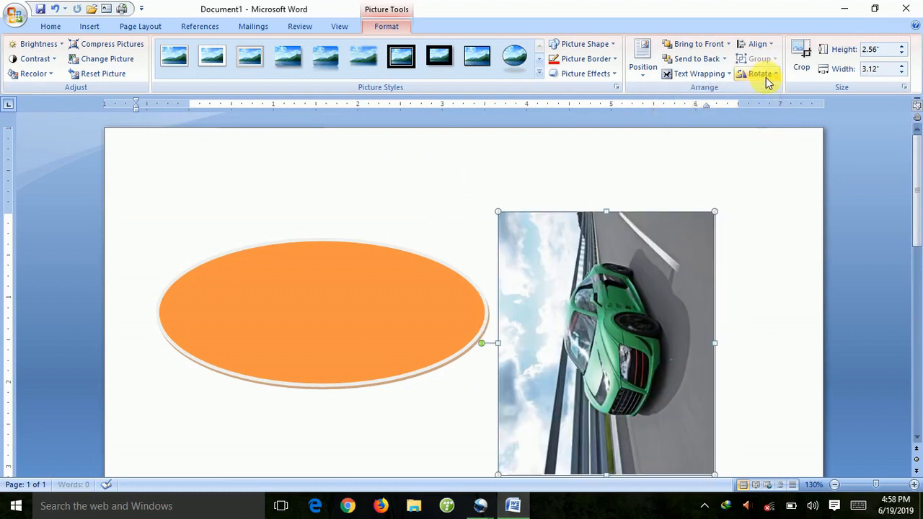
left_click(760, 74)
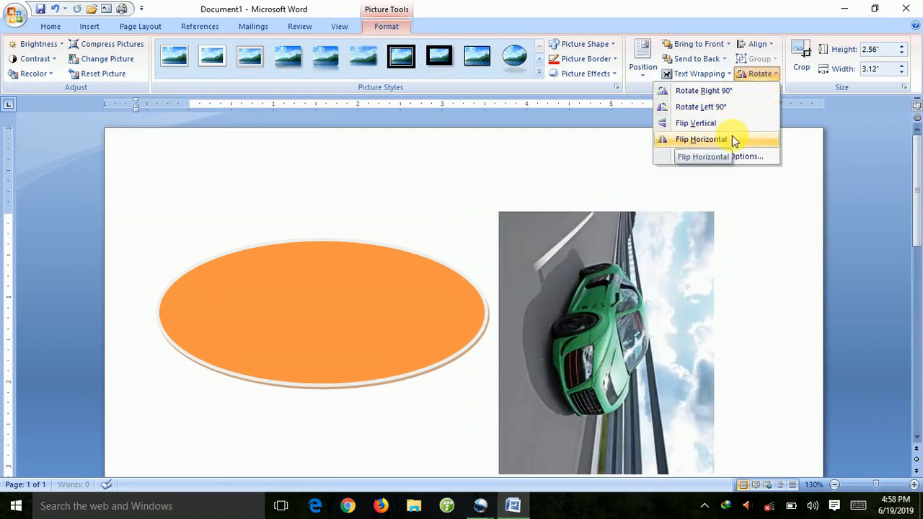